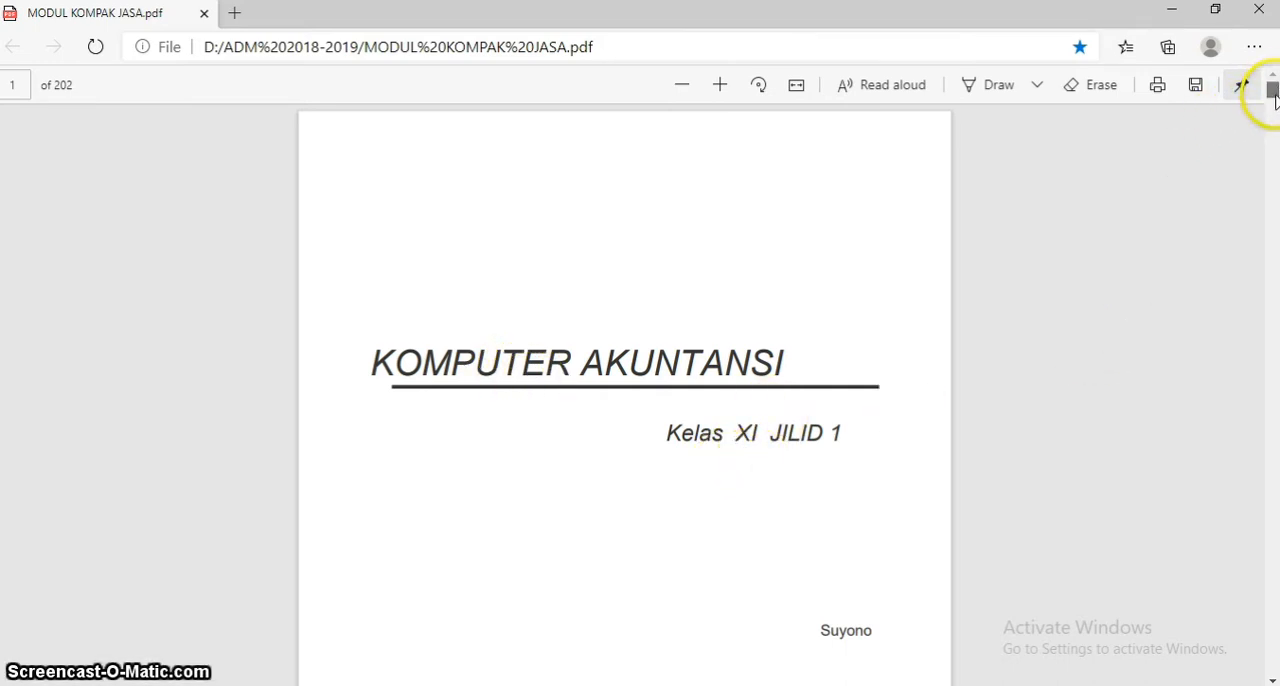
Go to the Kegiatan Belajar 1 section, Menyiapkan Data Awal, in the PDF module
{"action": "left_click_drag", "start_coordinate": [1273, 88], "coordinate": [1272, 167]}
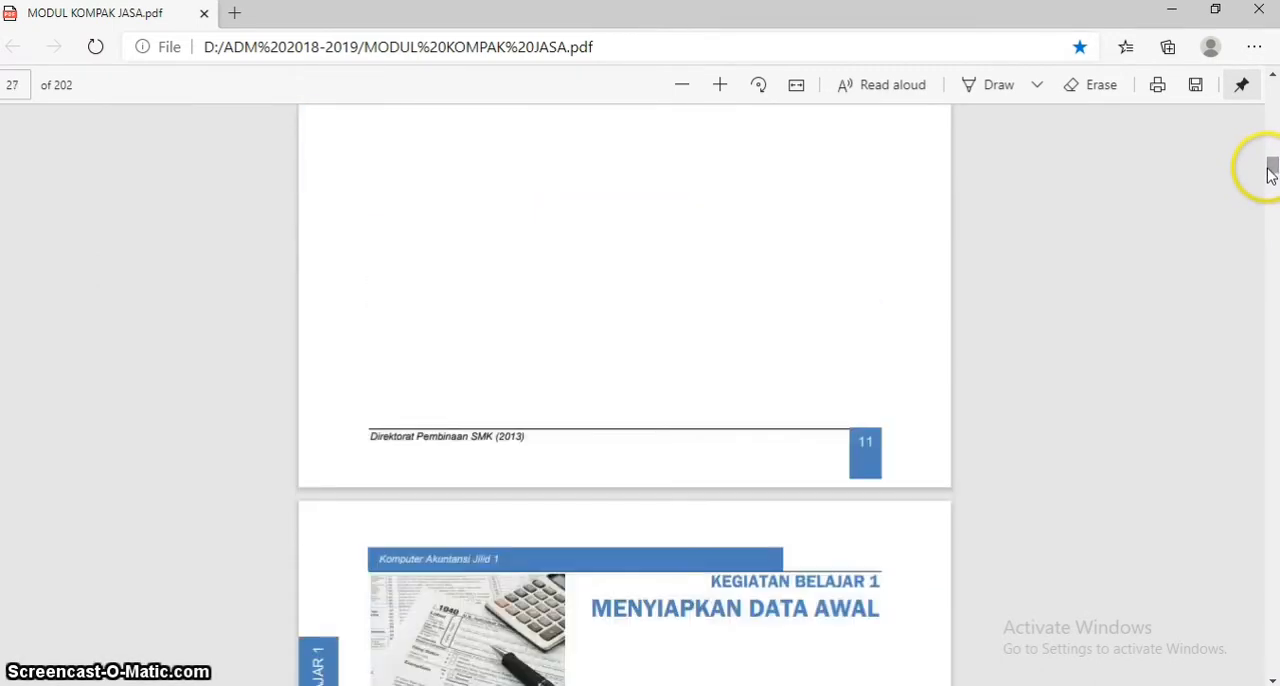
{"action": "left_click", "coordinate": [1273, 681]}
{"action": "right_click", "coordinate": [1273, 681]}
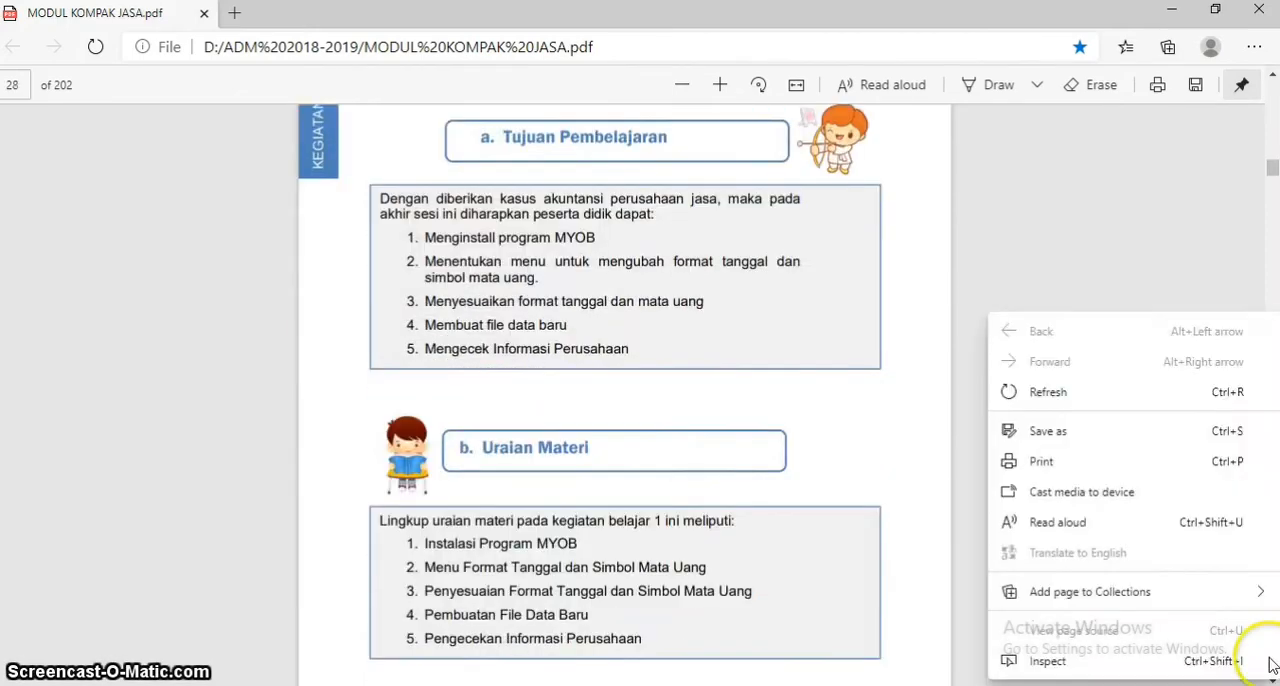
{"action": "left_click", "coordinate": [1273, 81]}
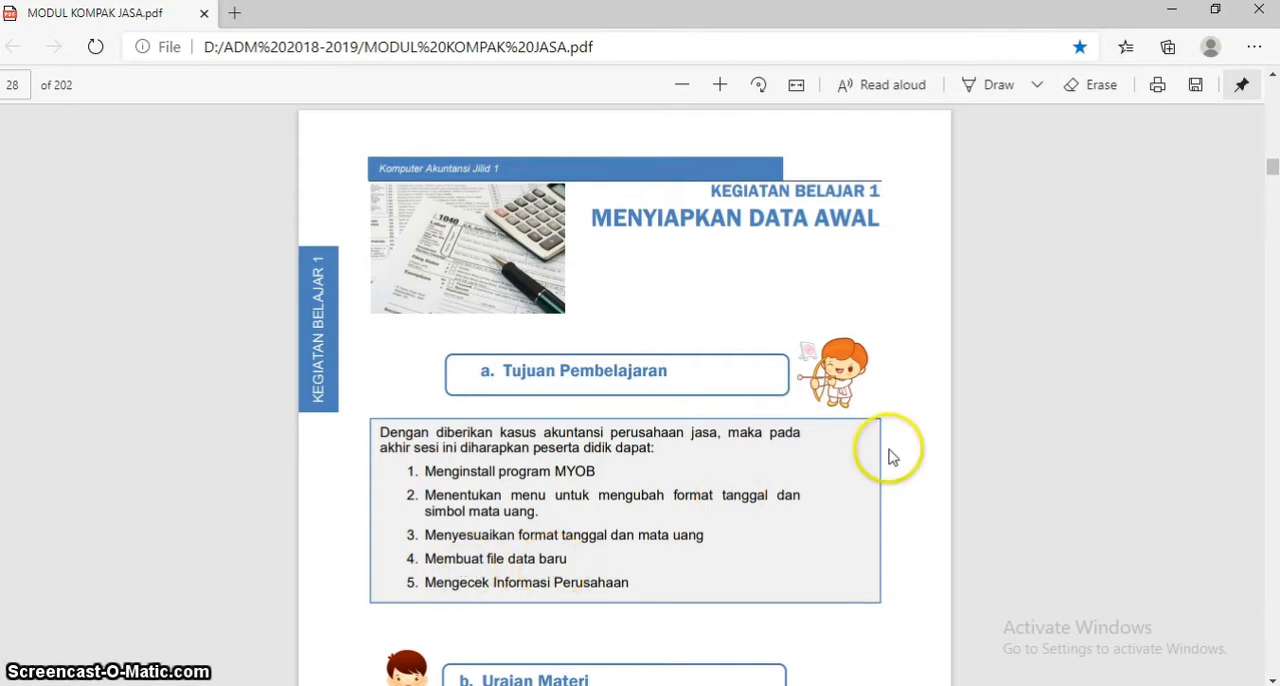
Restore the PDF window to partial screen size and go to the instructions for creating a new company file on page 32
{"action": "left_click", "coordinate": [1215, 10]}
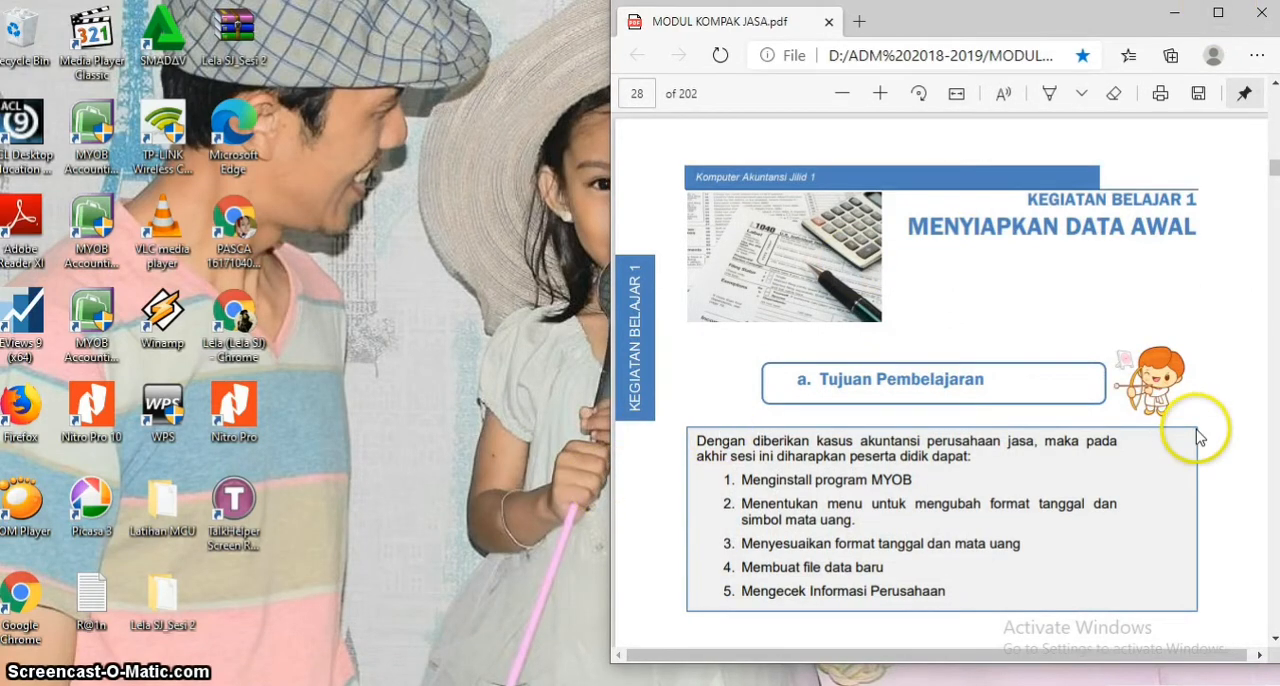
{"action": "left_click_drag", "start_coordinate": [1273, 172], "coordinate": [1274, 176]}
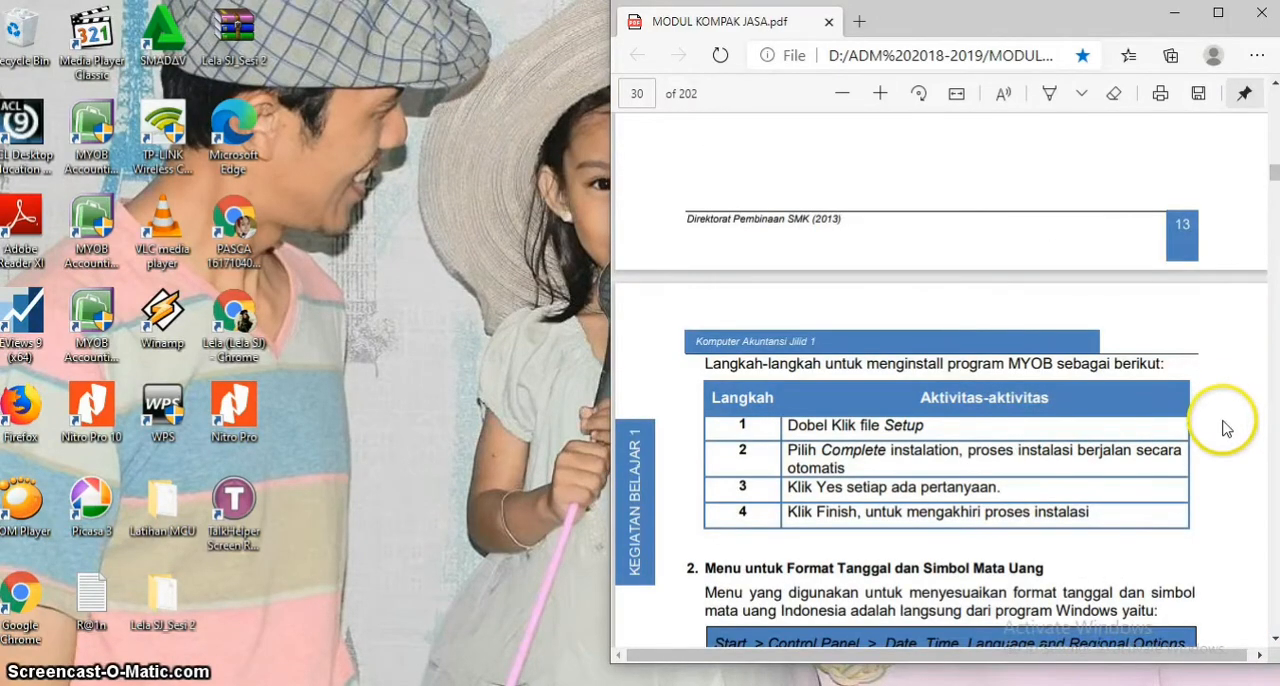
{"action": "left_click", "coordinate": [1274, 645]}
{"action": "left_click_drag", "start_coordinate": [1274, 645], "coordinate": [1274, 645]}
{"action": "left_click", "coordinate": [1274, 645]}
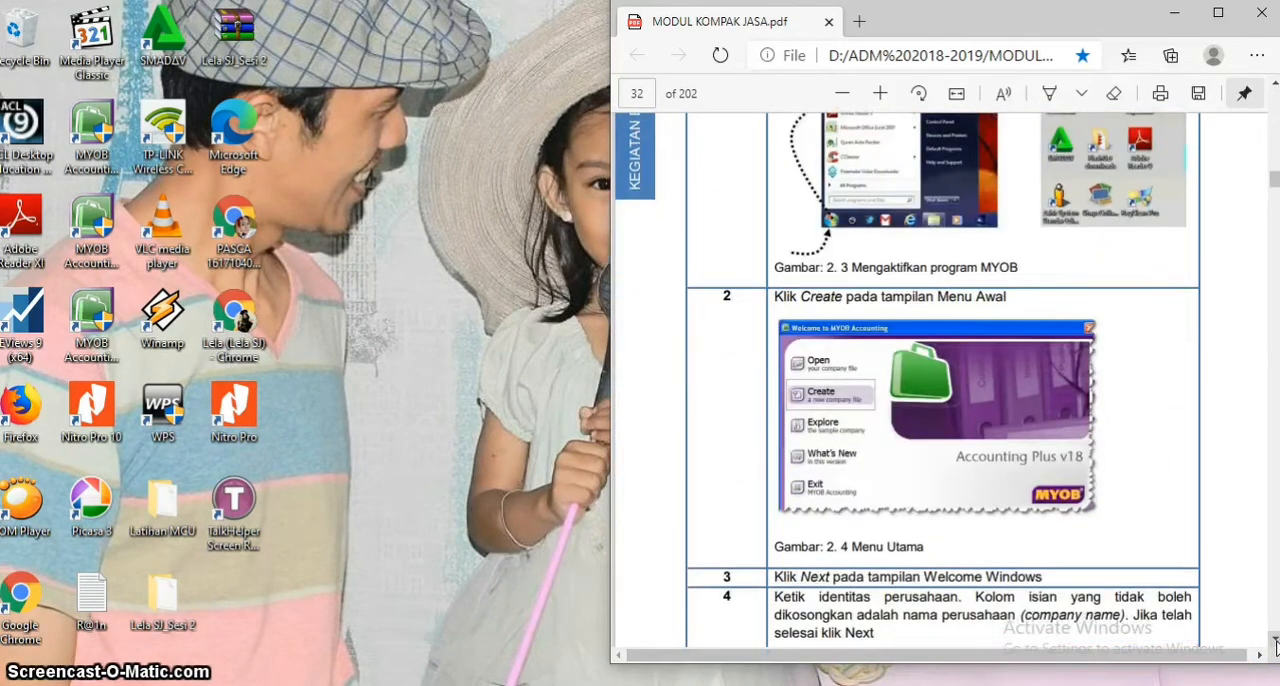
{"action": "left_click", "coordinate": [1274, 645]}
{"action": "left_click", "coordinate": [1274, 645]}
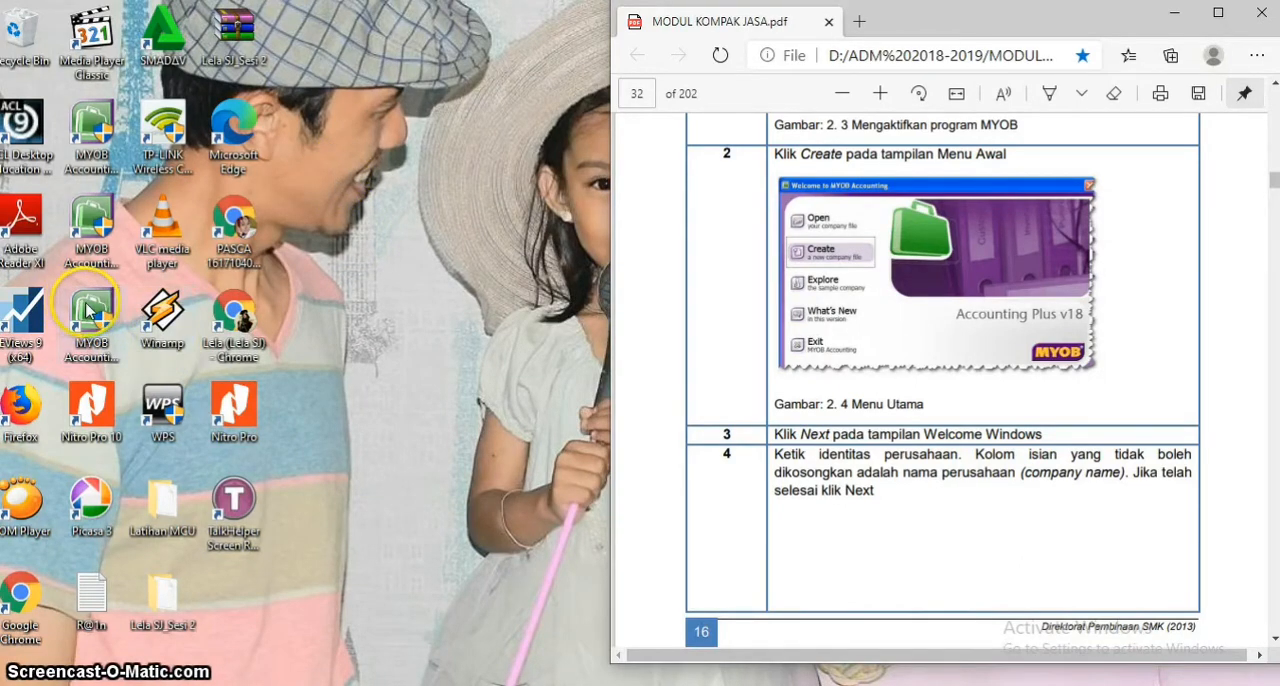
Launch MYOB Accounting v24 from the desktop
{"action": "left_click", "coordinate": [100, 145]}
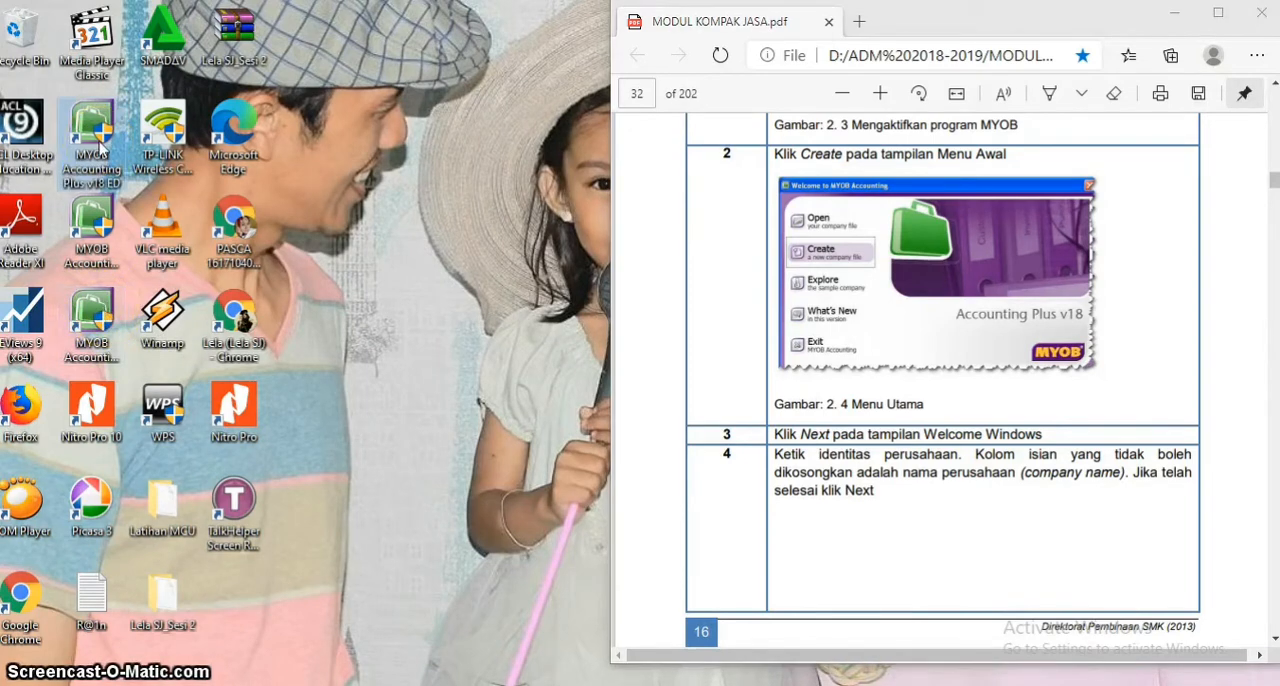
{"action": "left_click", "coordinate": [102, 222]}
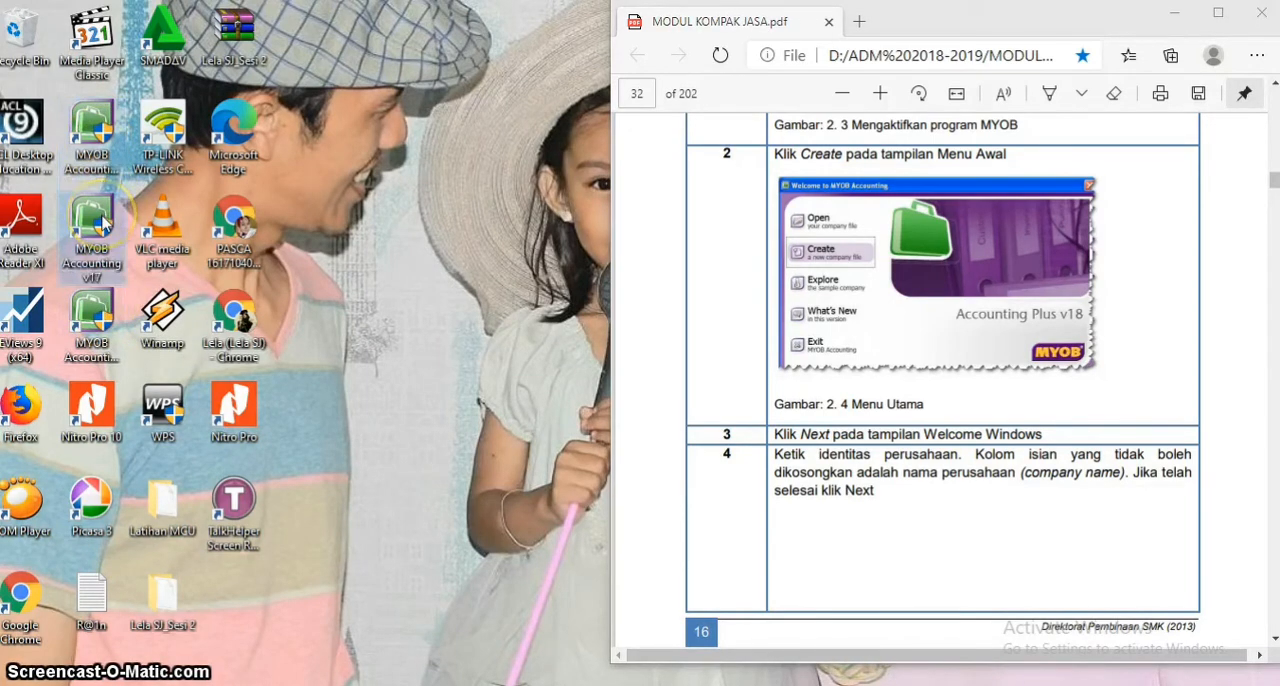
{"action": "left_click", "coordinate": [94, 340]}
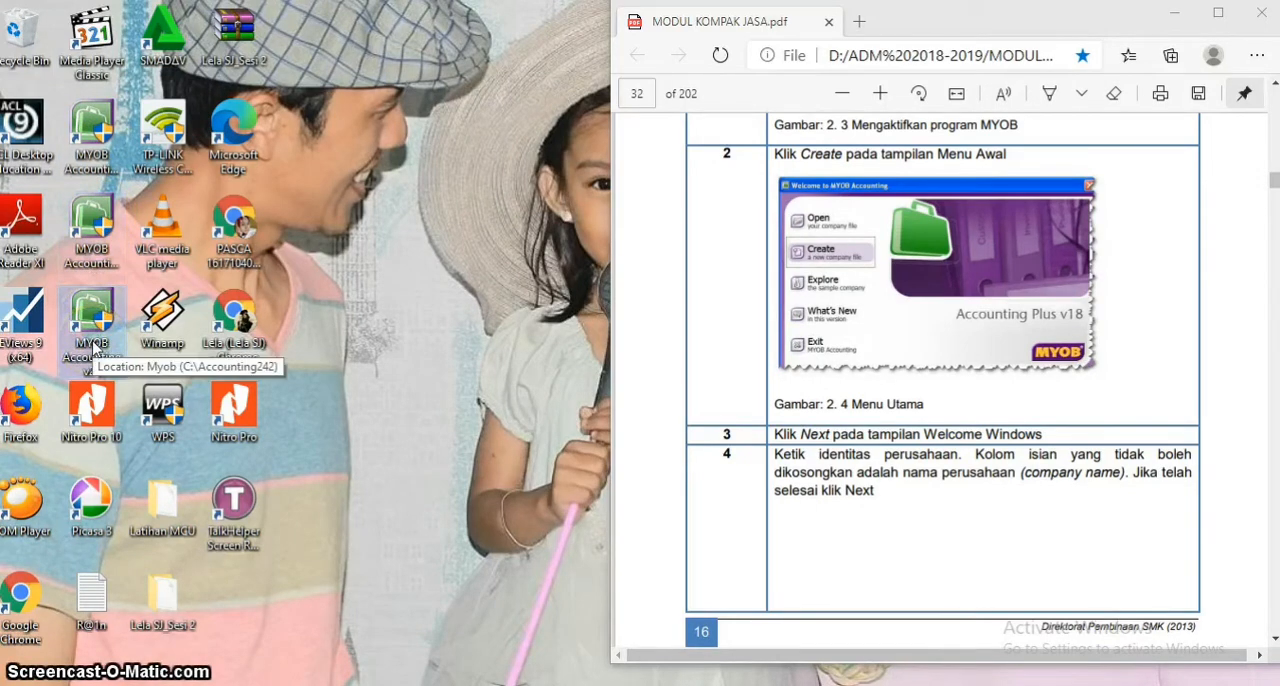
{"action": "double_click", "coordinate": [98, 325]}
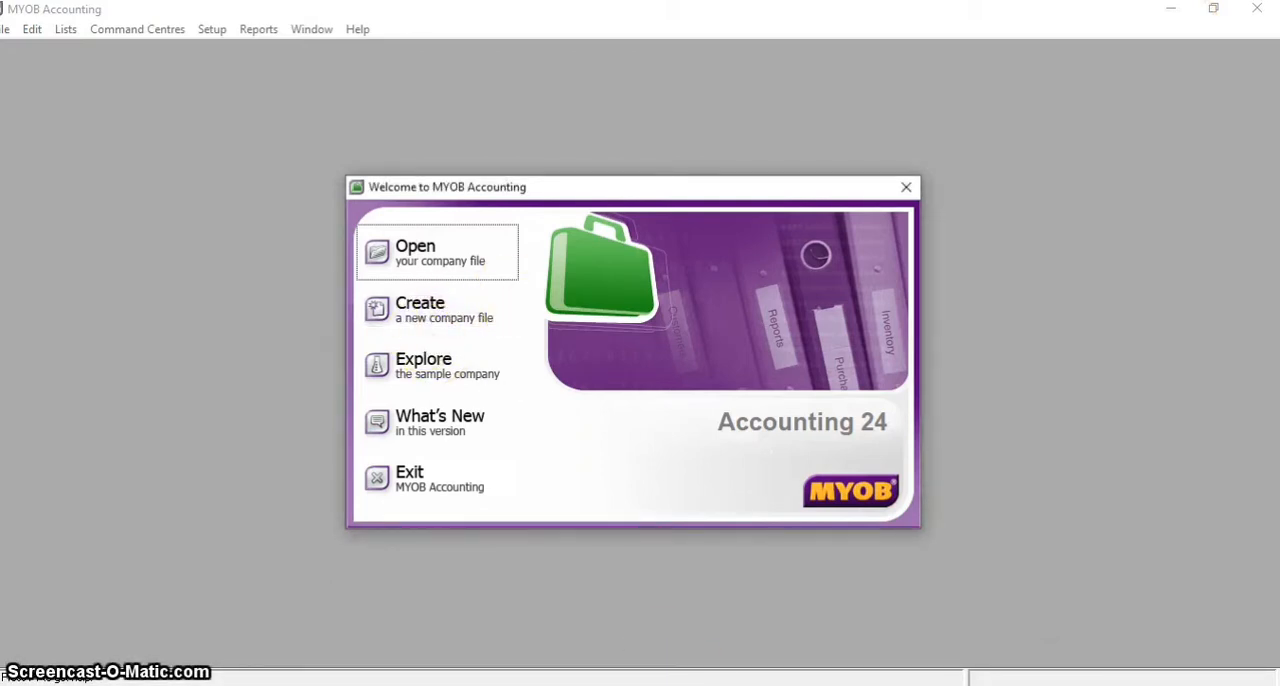
Reposition the MYOB welcome window so it sits beside the PDF module, and bring the module back into view
{"action": "key", "text": "alt+Tab"}
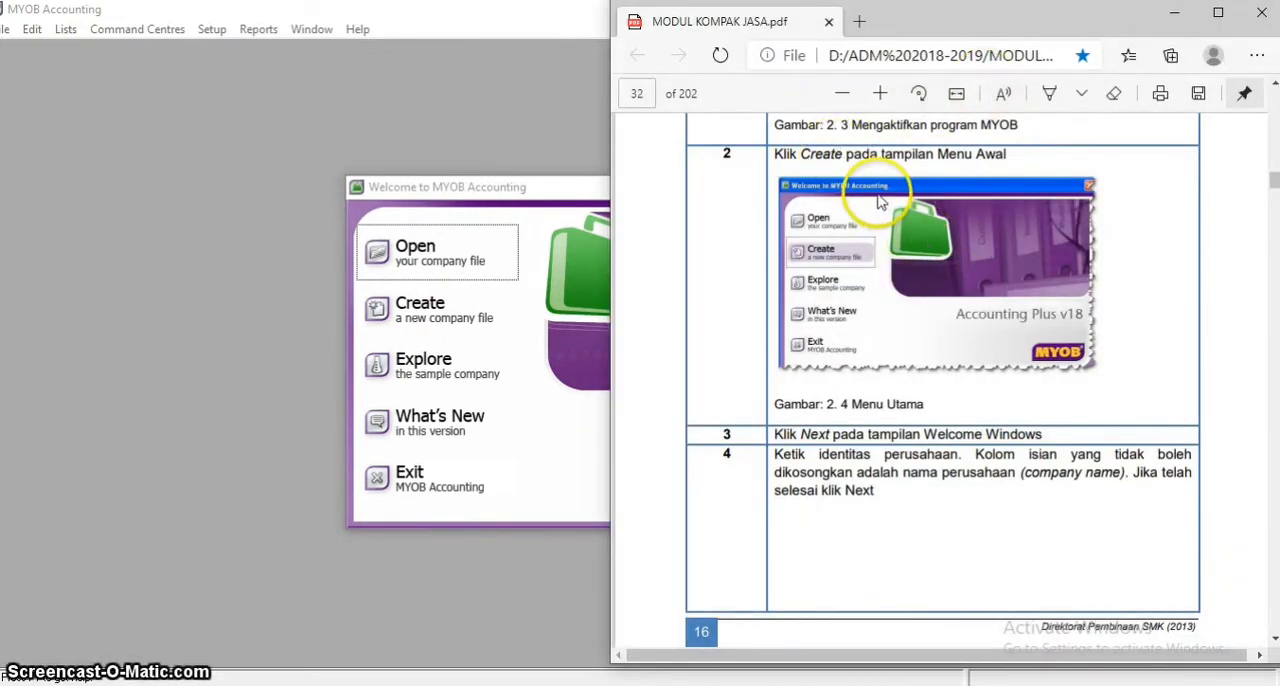
{"action": "left_click_drag", "start_coordinate": [530, 187], "coordinate": [207, 187]}
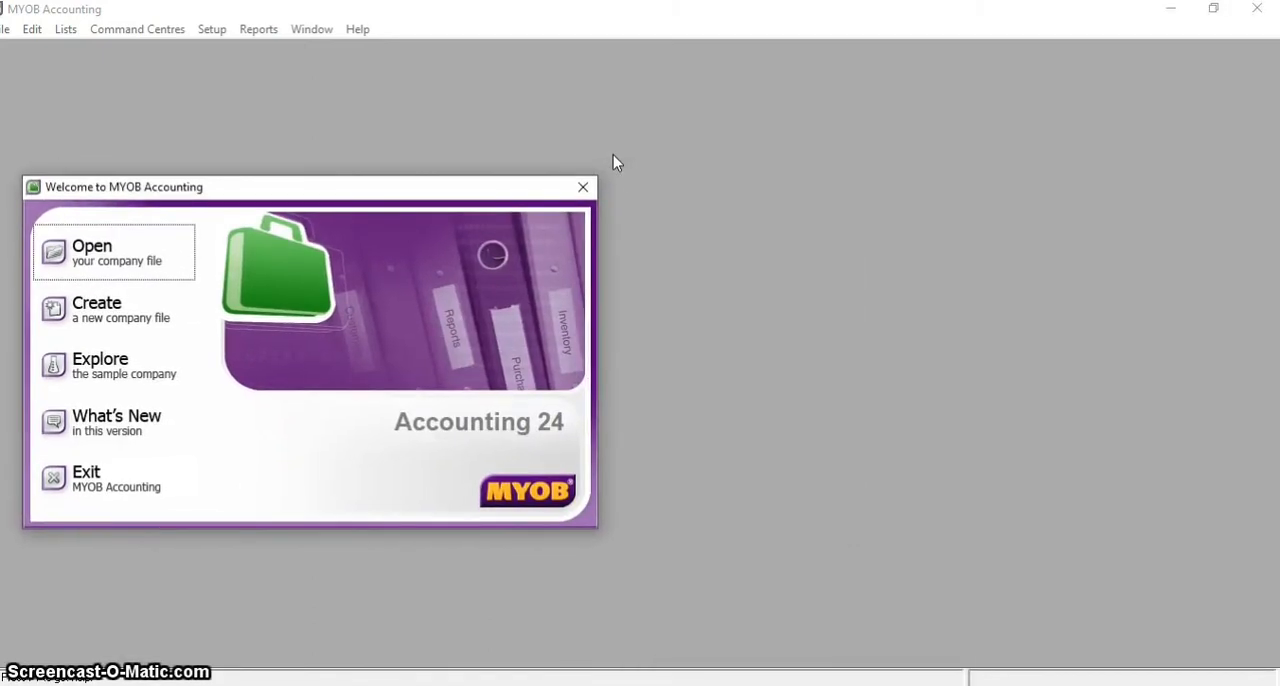
{"action": "key", "text": "alt+Tab"}
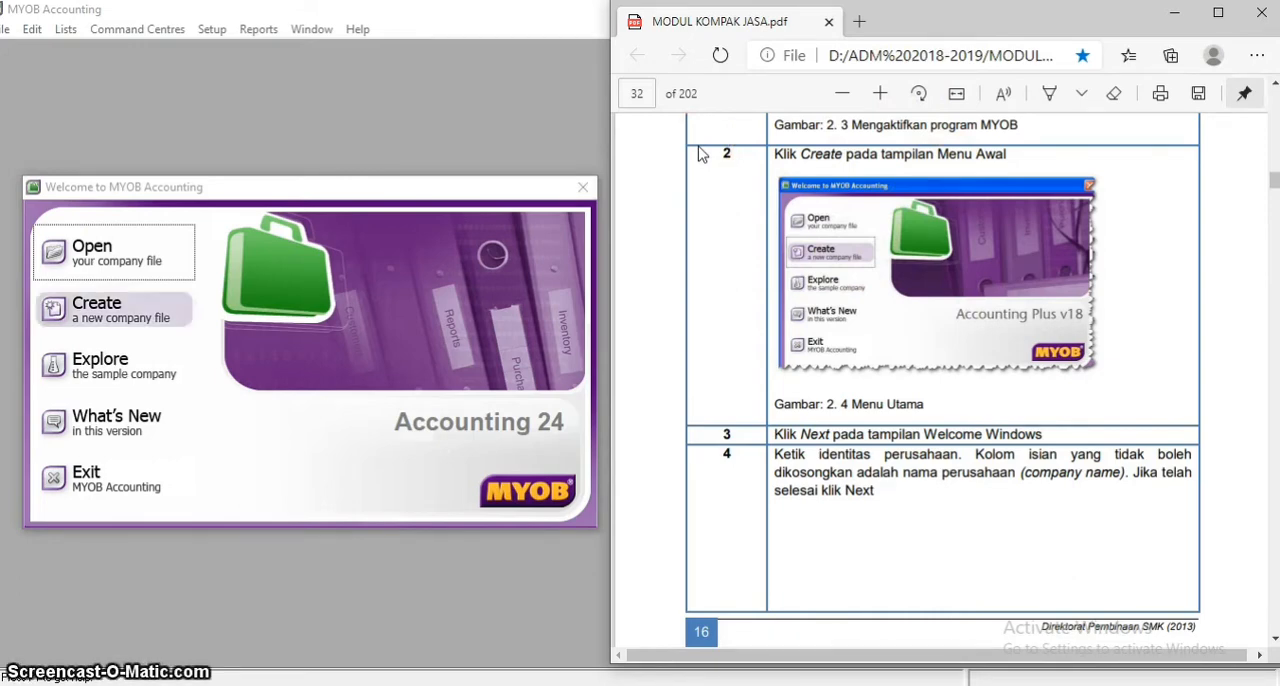
Start a new company file, advance to Company Information, and move the assistant so the PDF module can sit beside it
{"action": "left_click", "coordinate": [94, 312]}
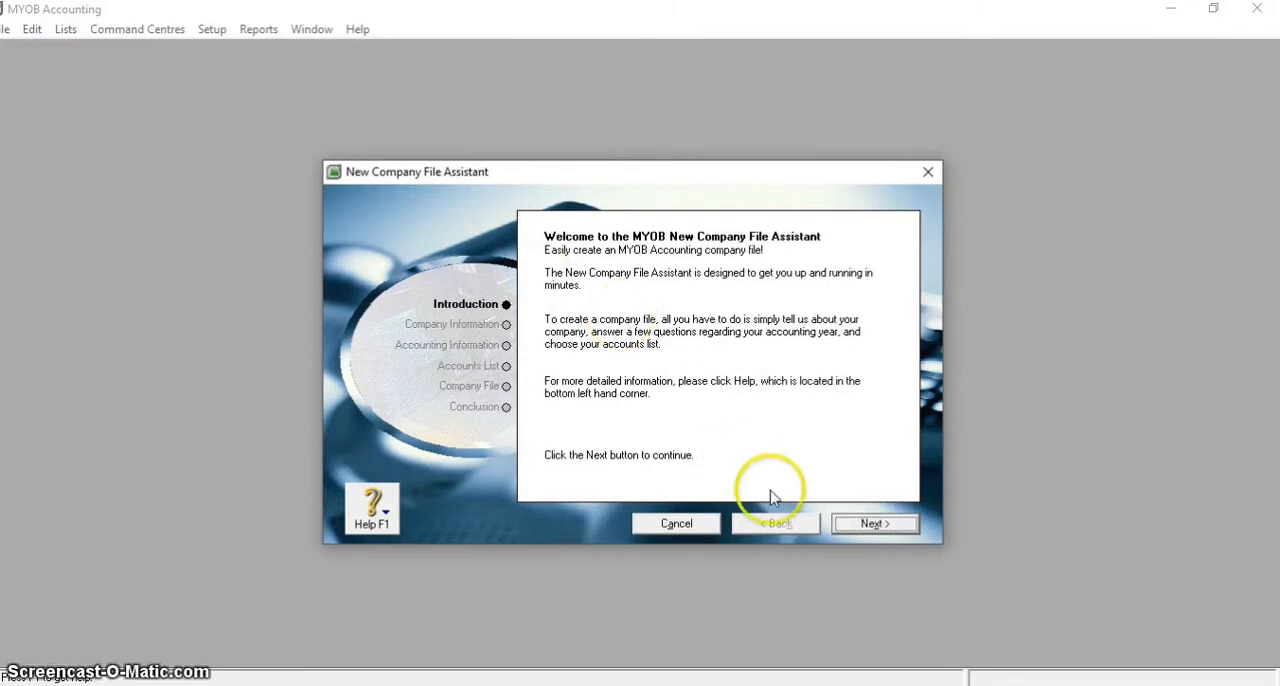
{"action": "left_click", "coordinate": [890, 524]}
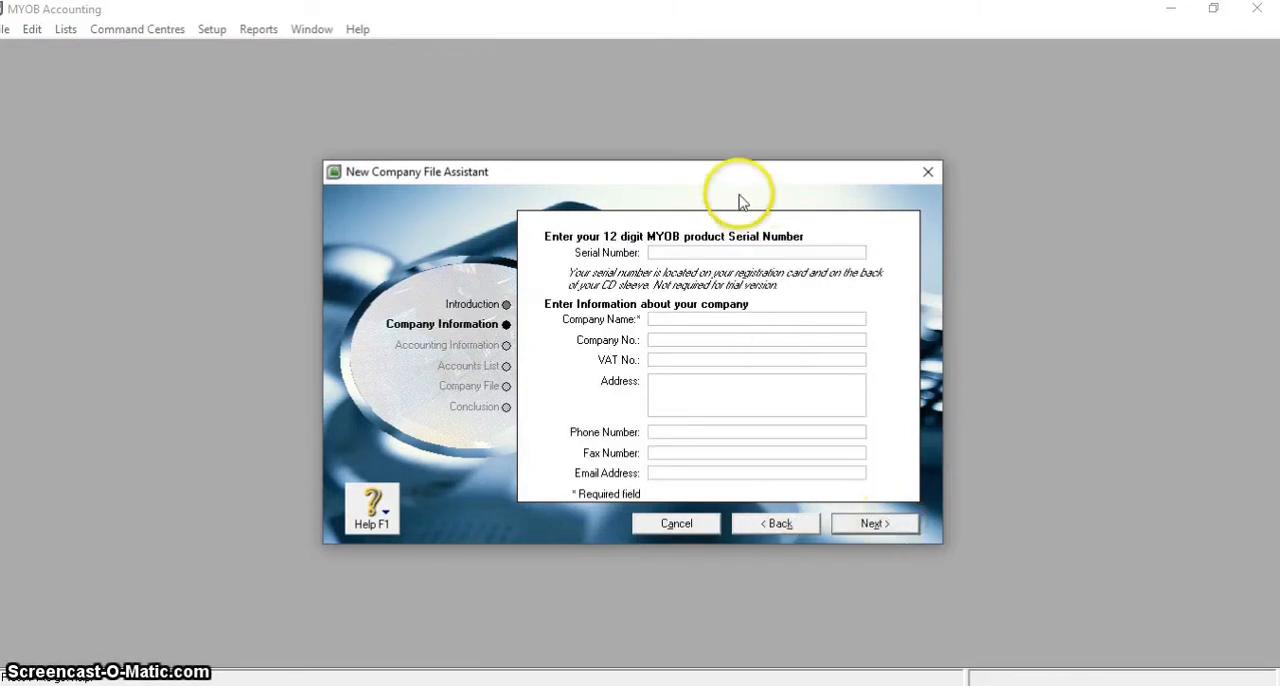
{"action": "left_click_drag", "start_coordinate": [723, 180], "coordinate": [416, 170]}
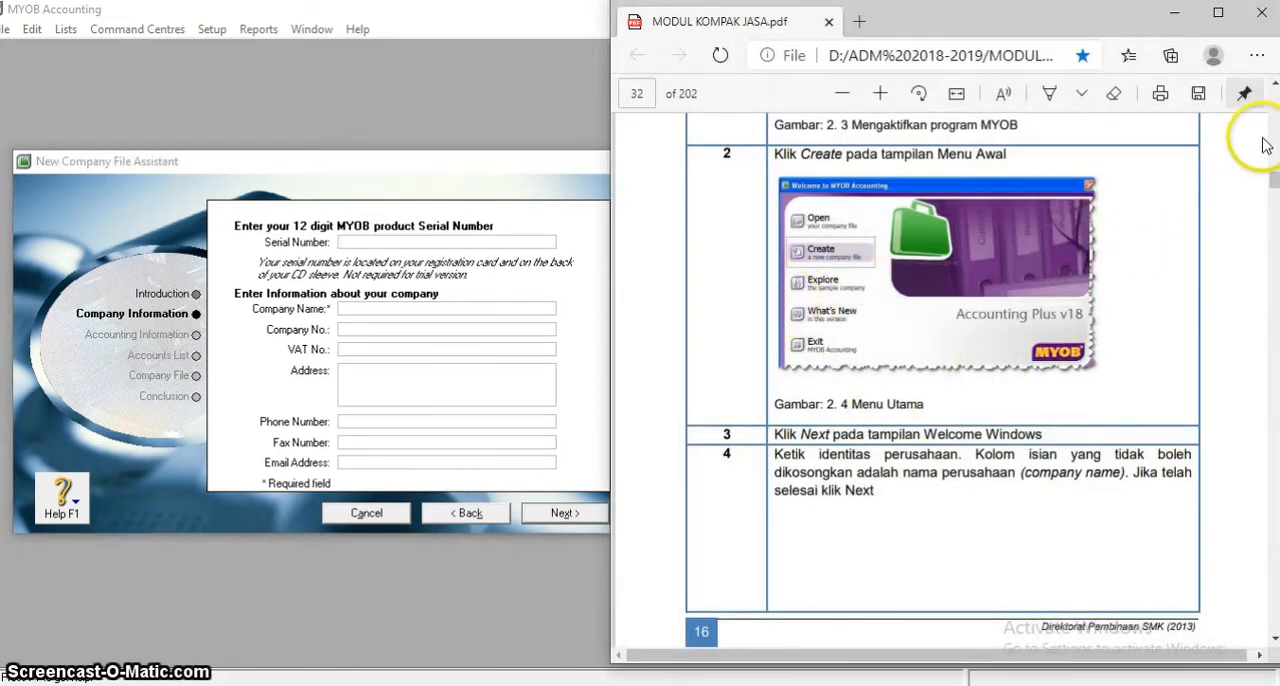
Set the company name to Renata Interior Desainer, consulting the company identity example on page 33 of the PDF module
{"action": "left_click_drag", "start_coordinate": [1274, 186], "coordinate": [1274, 191]}
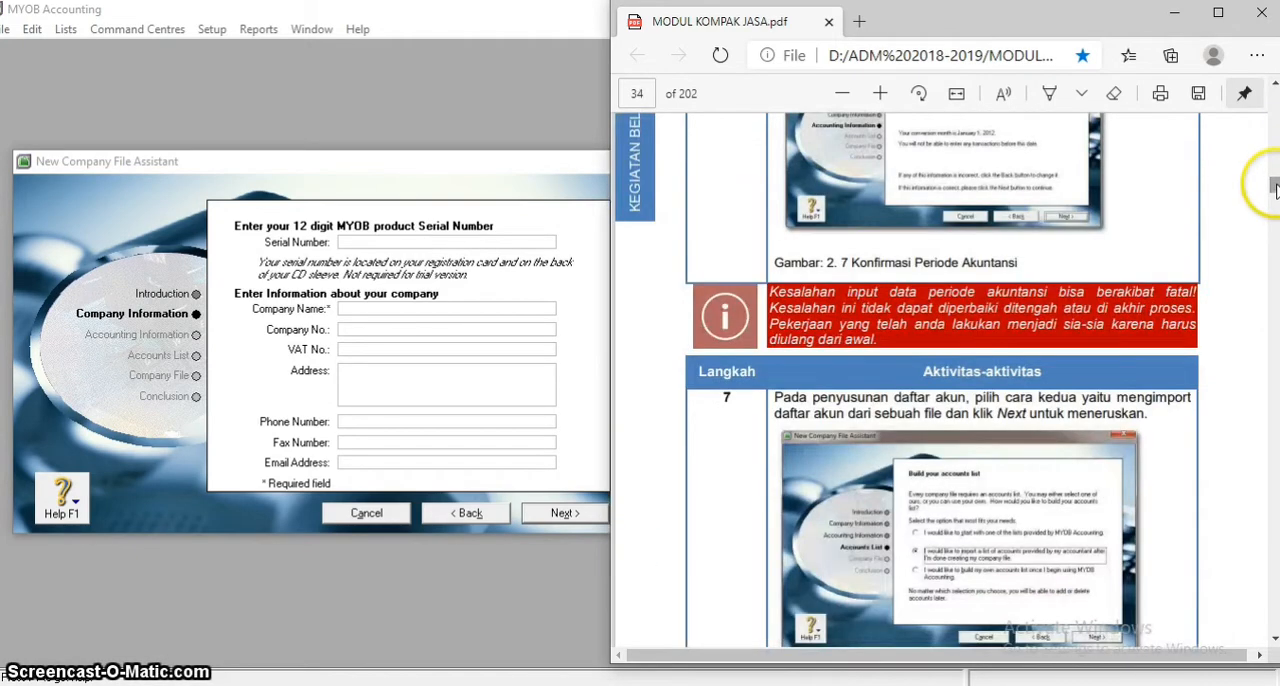
{"action": "left_click", "coordinate": [1274, 86]}
{"action": "left_click_drag", "start_coordinate": [1274, 86], "coordinate": [1274, 86]}
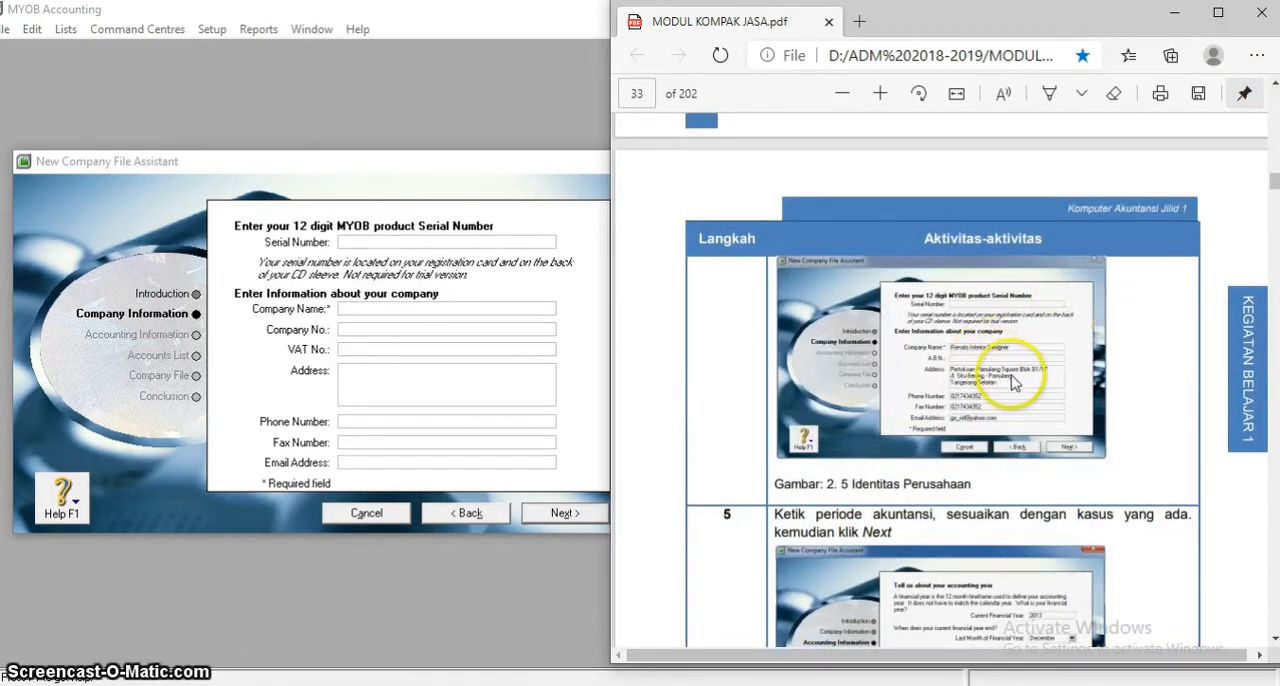
{"action": "key", "text": "alt+Tab"}
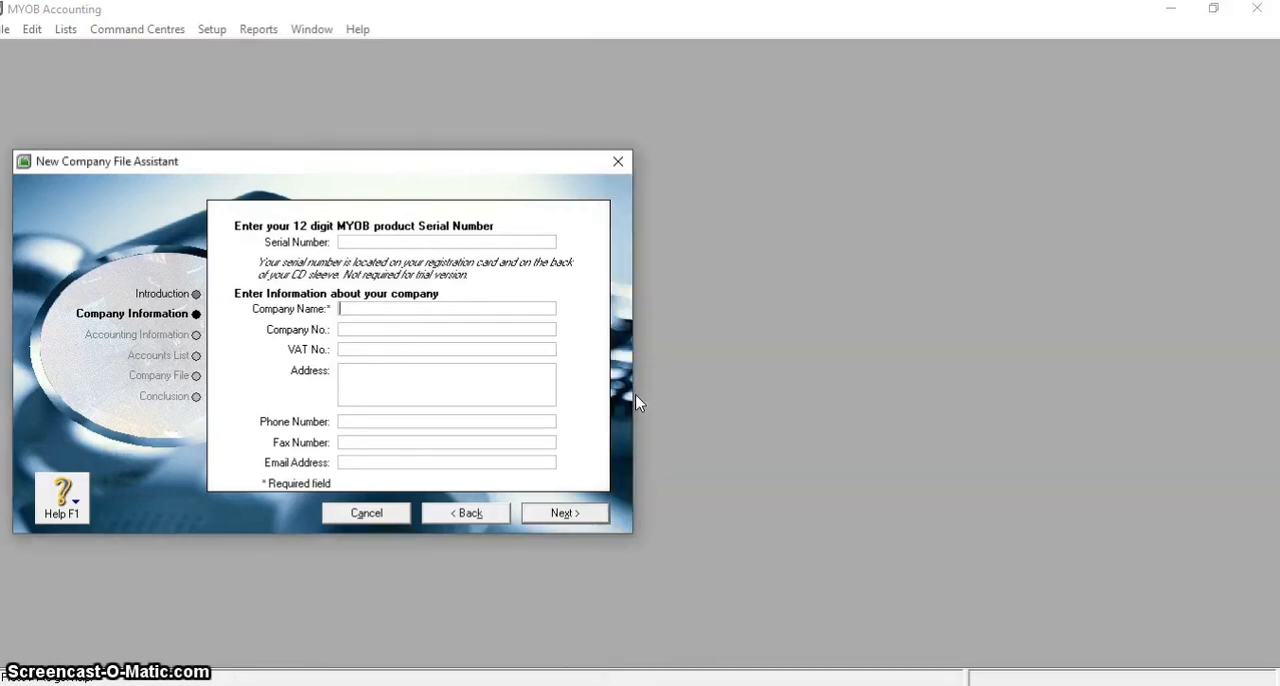
{"action": "key", "text": "alt+Tab"}
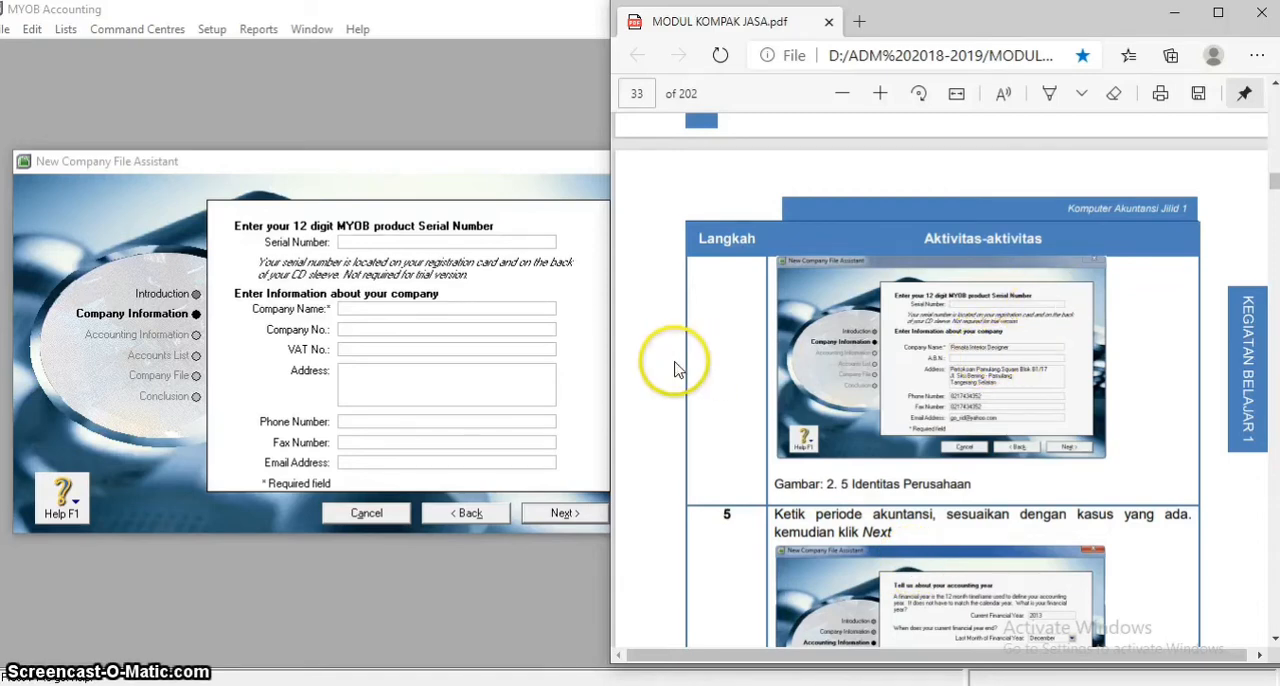
{"action": "key", "text": "alt+Tab"}
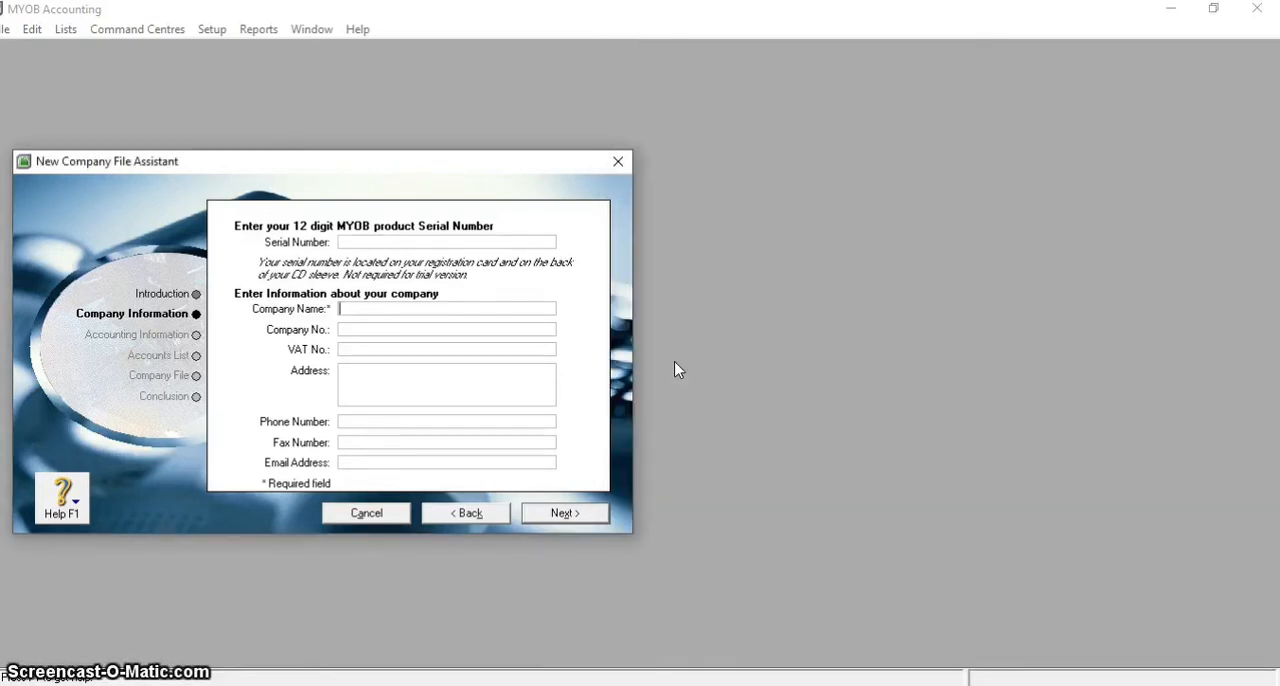
{"action": "type", "text": "ata"}
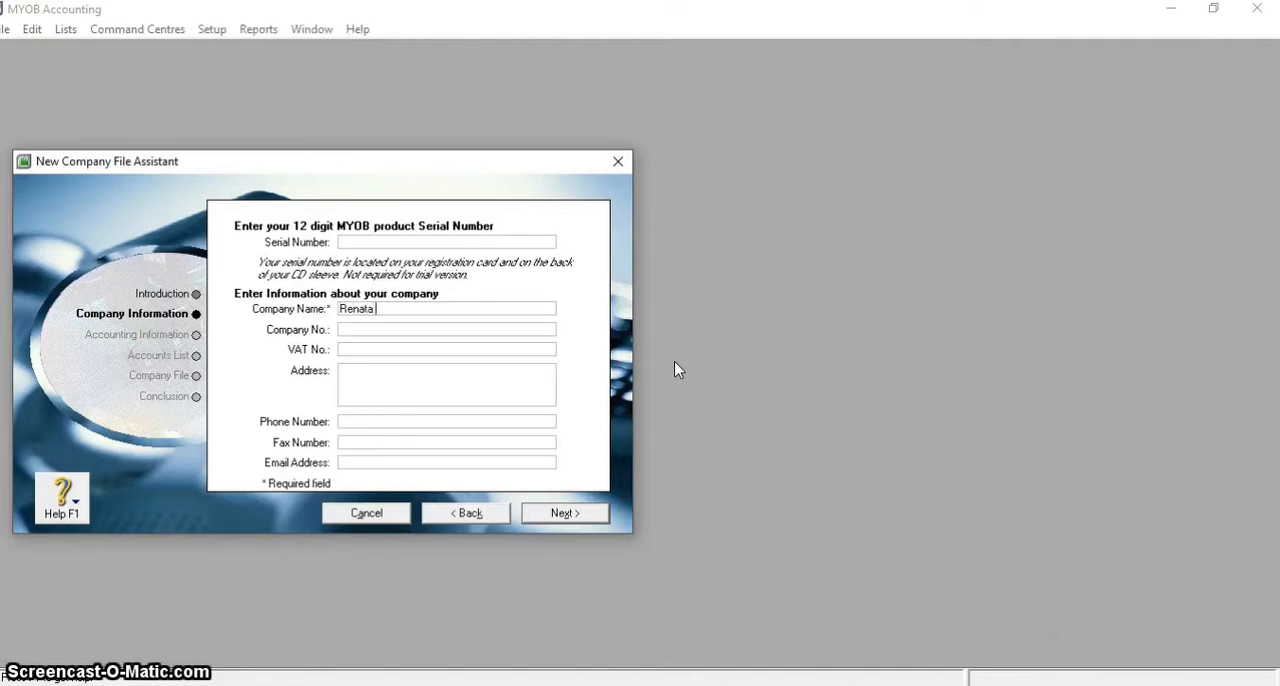
{"action": "type", "text": " Interior"}
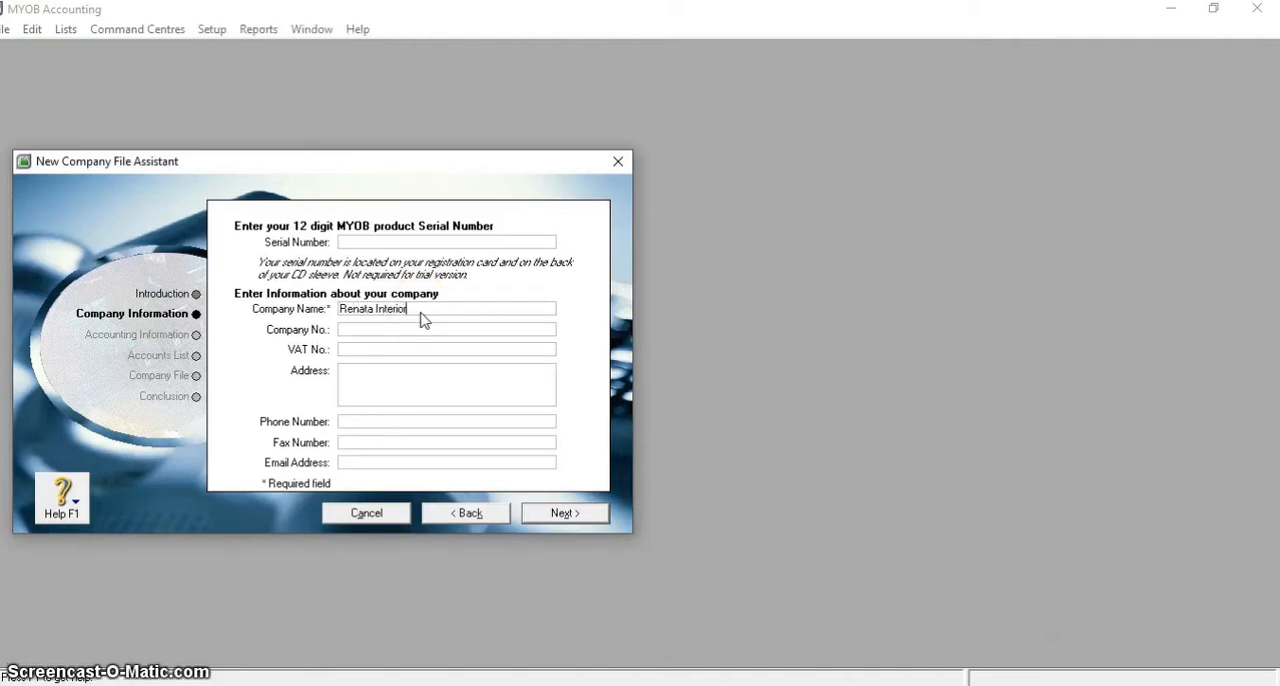
{"action": "type", "text": " Desainer"}
Enter the first line of the company's address, taking it from the example in the PDF module
{"action": "left_click", "coordinate": [640, 684]}
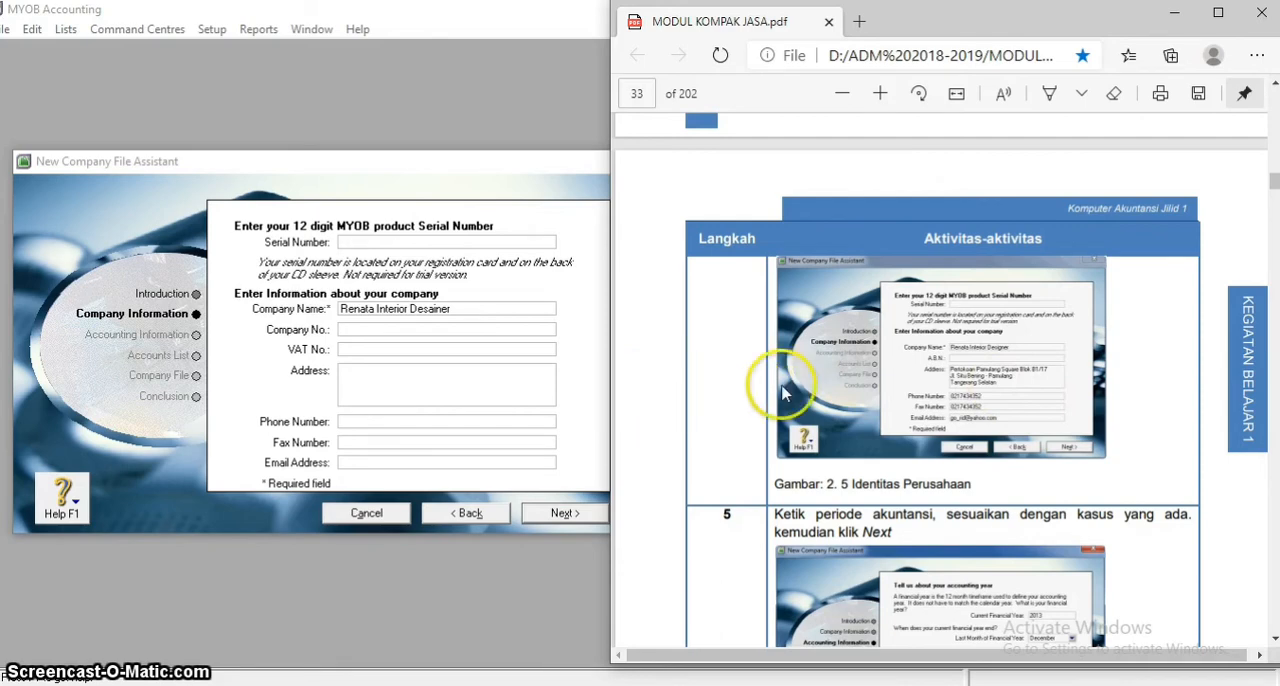
{"action": "key", "text": "alt+Tab"}
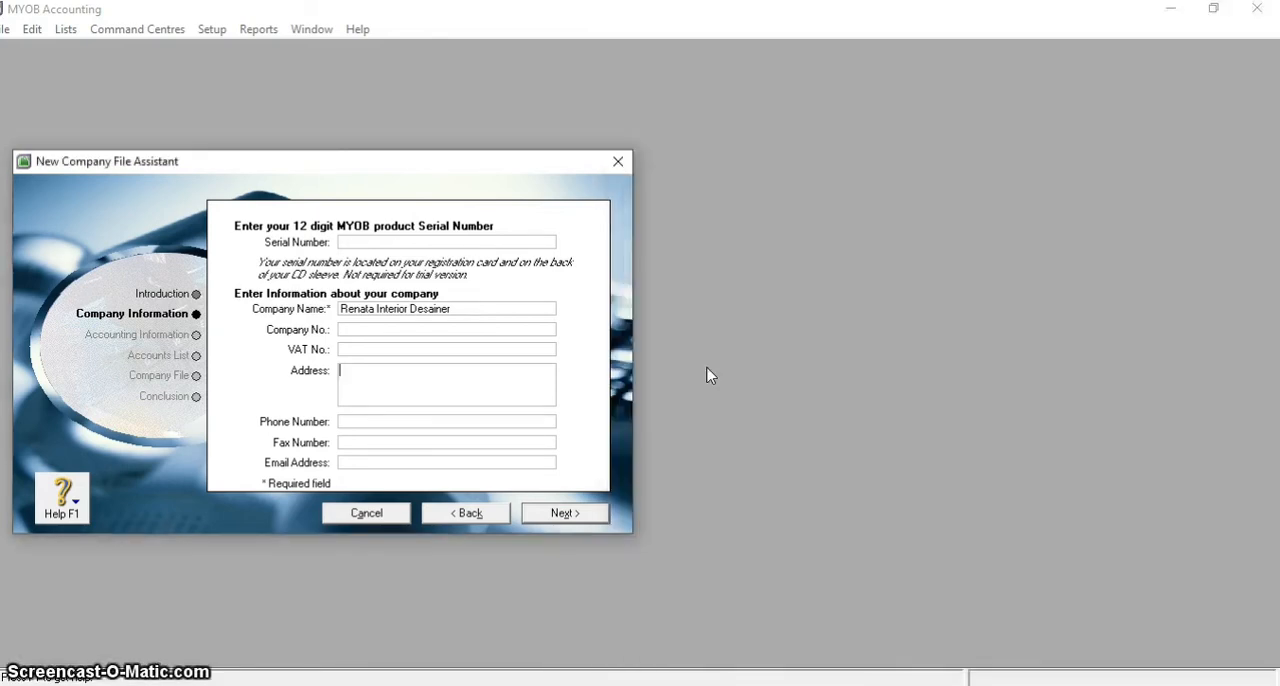
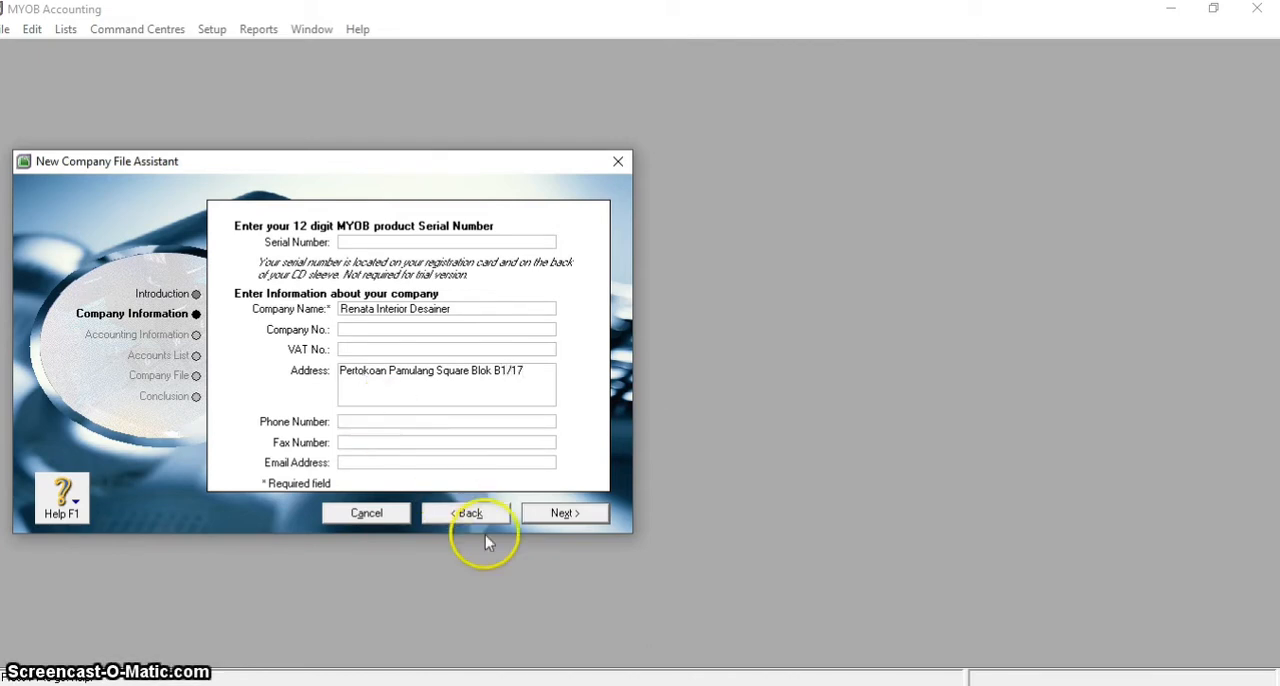
Add the street and city lines below the first line of the company's address, as in the module's example
{"action": "key", "text": "alt+Tab"}
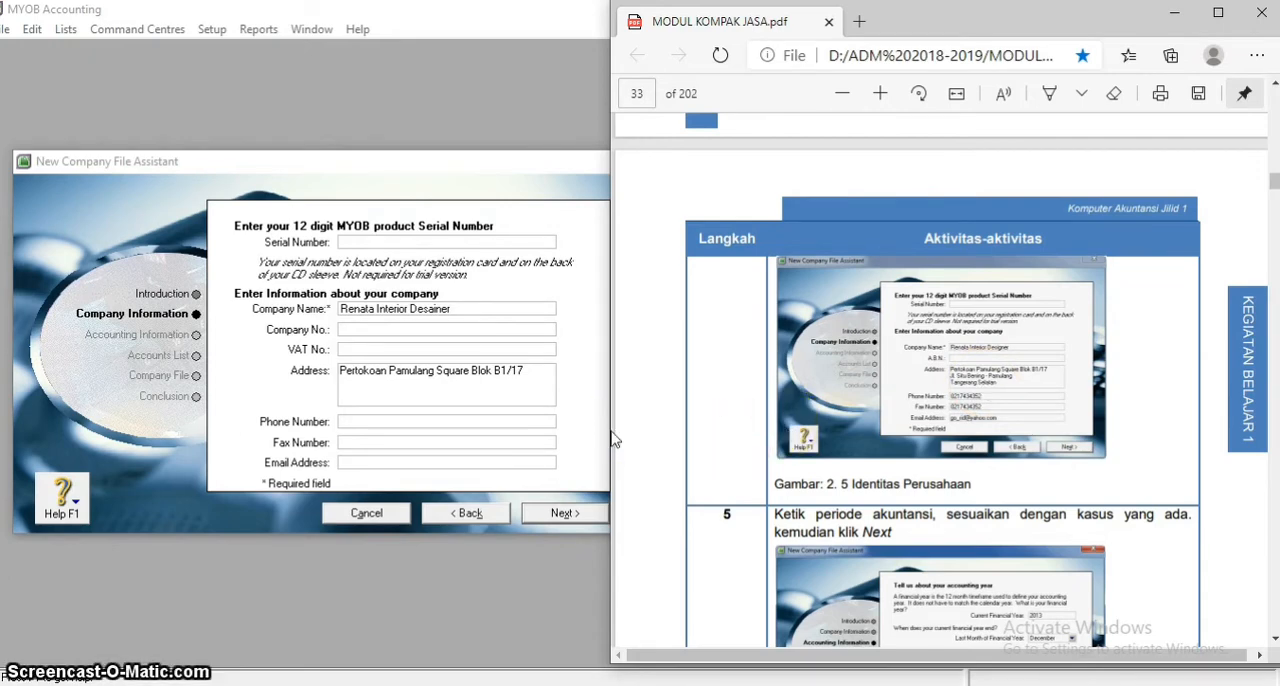
{"action": "key", "text": "alt+Tab"}
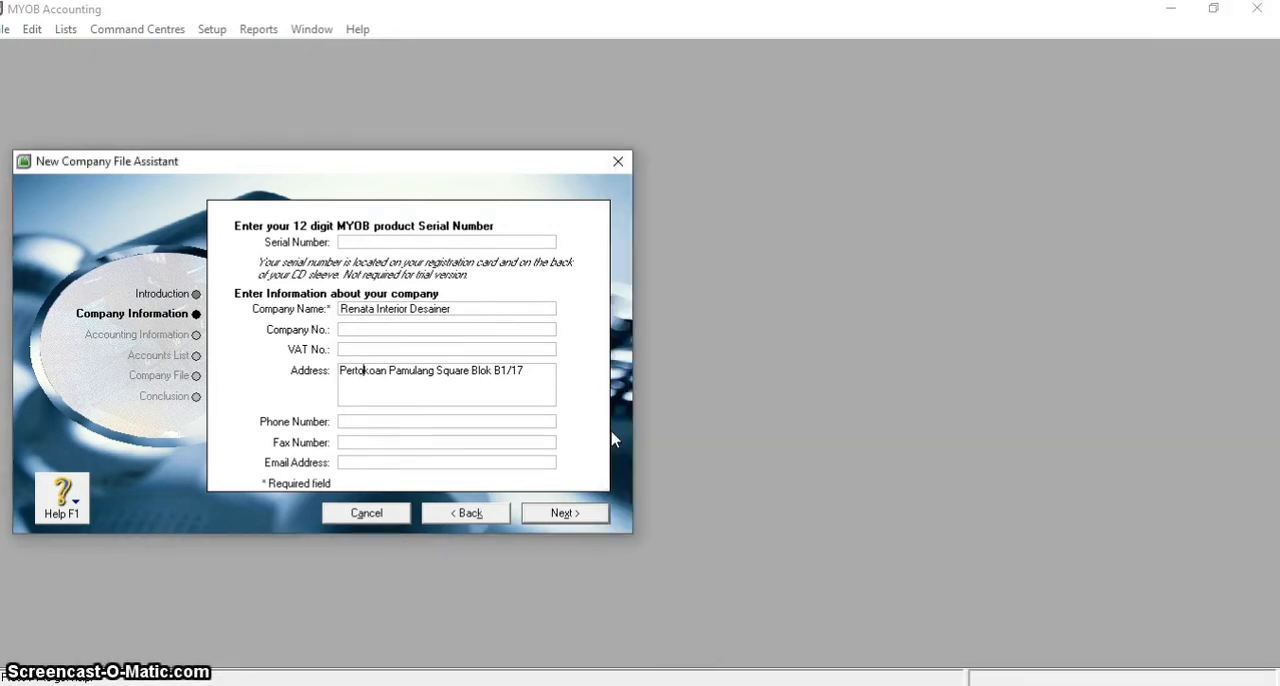
{"action": "left_click", "coordinate": [537, 377]}
{"action": "key", "text": "Return"}
{"action": "type", "text": "Jl. Situ Ben"}
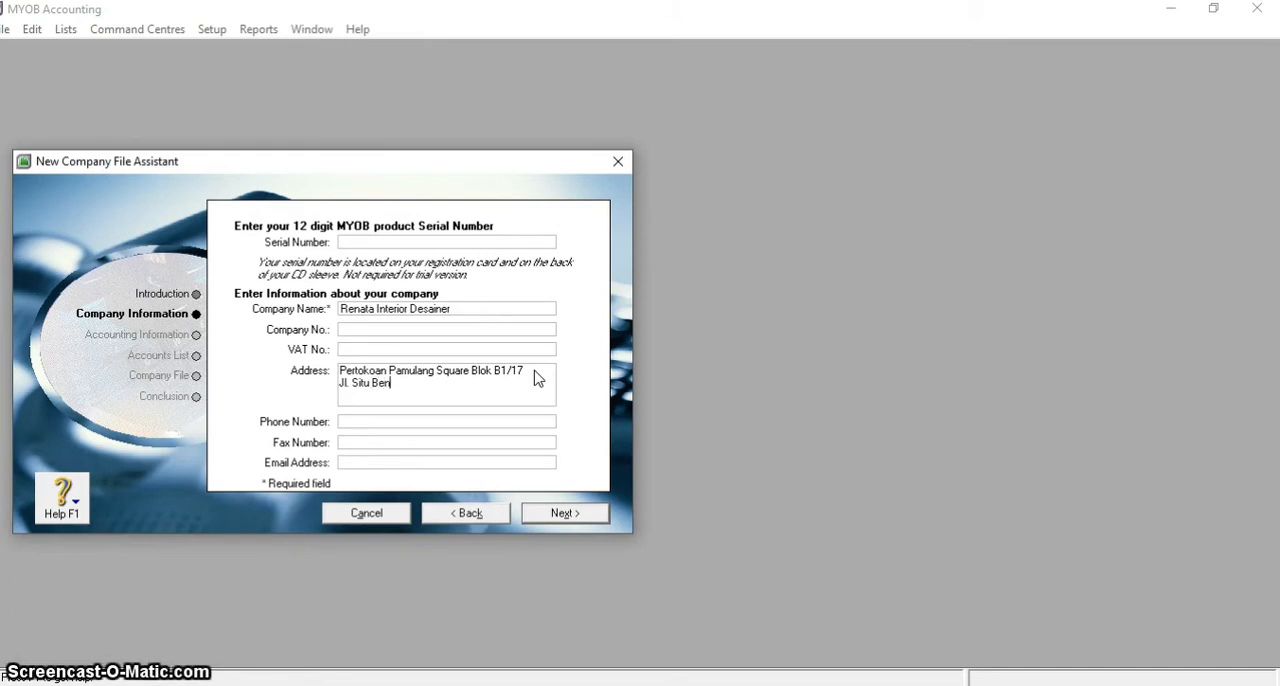
{"action": "type", "text": "ing - Pamulang "}
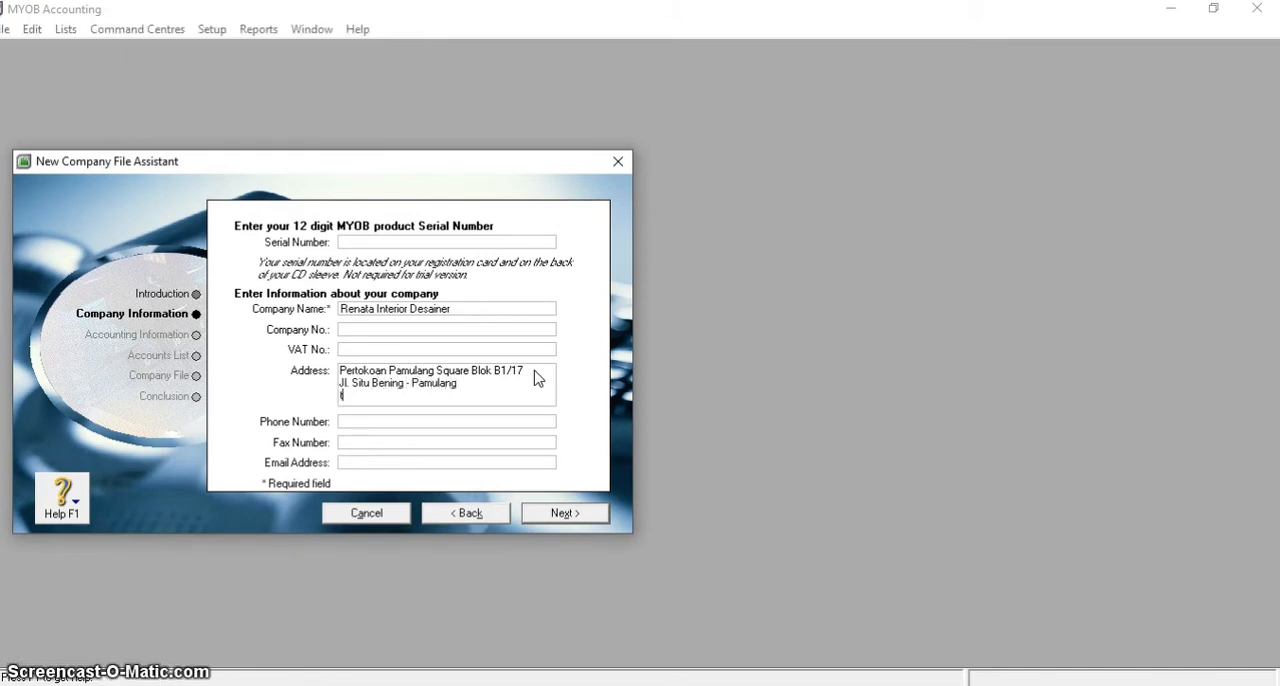
{"action": "type", "text": "tangerang Selatan"}
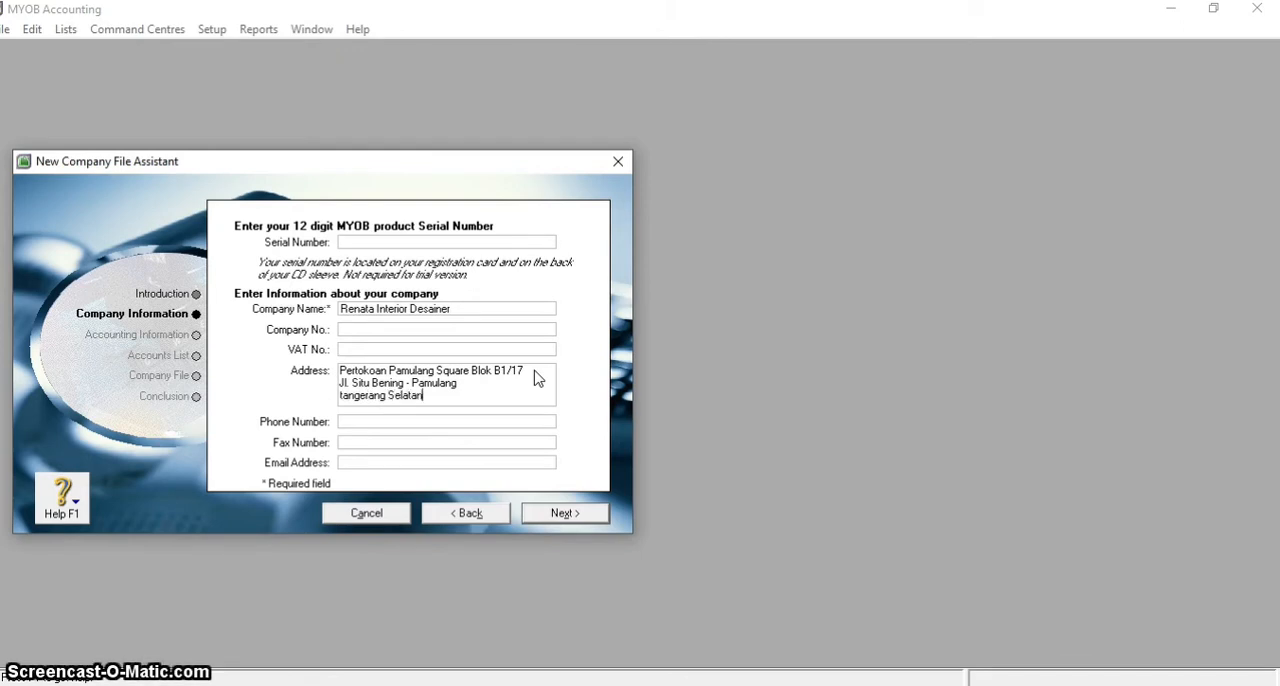
Enter the company's phone number, copying it from the company identity example in the PDF module
{"action": "left_click", "coordinate": [451, 427]}
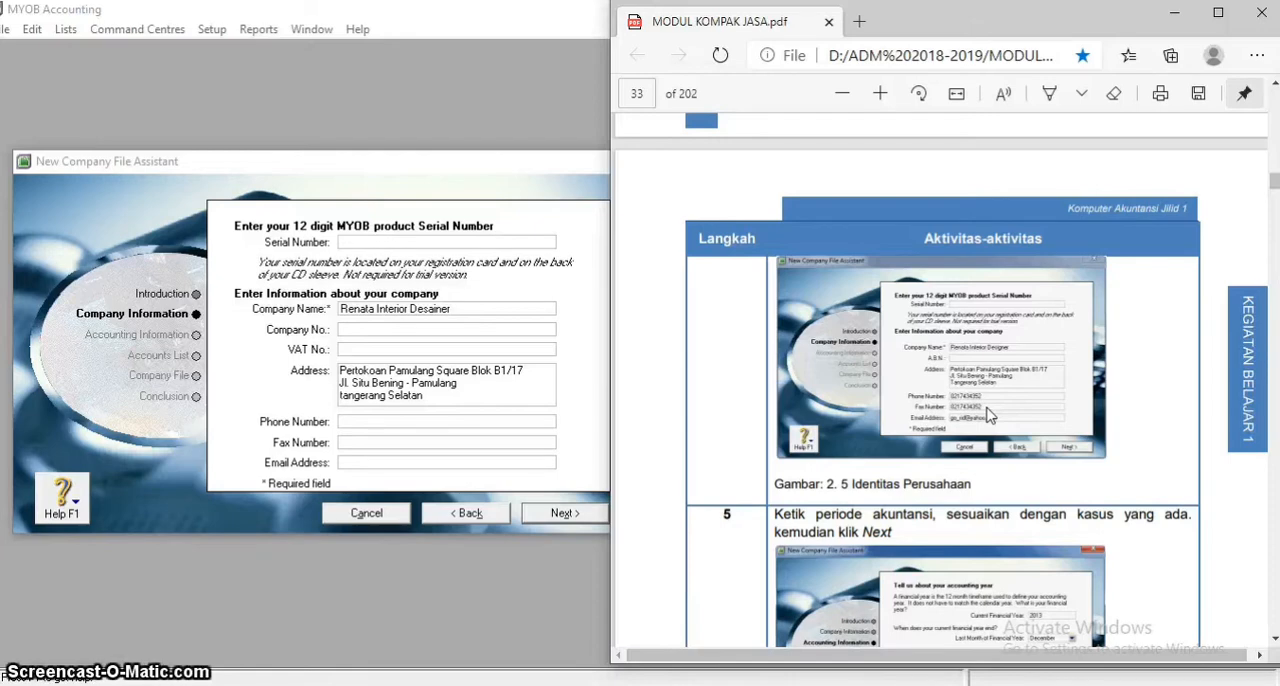
{"action": "left_click", "coordinate": [668, 302]}
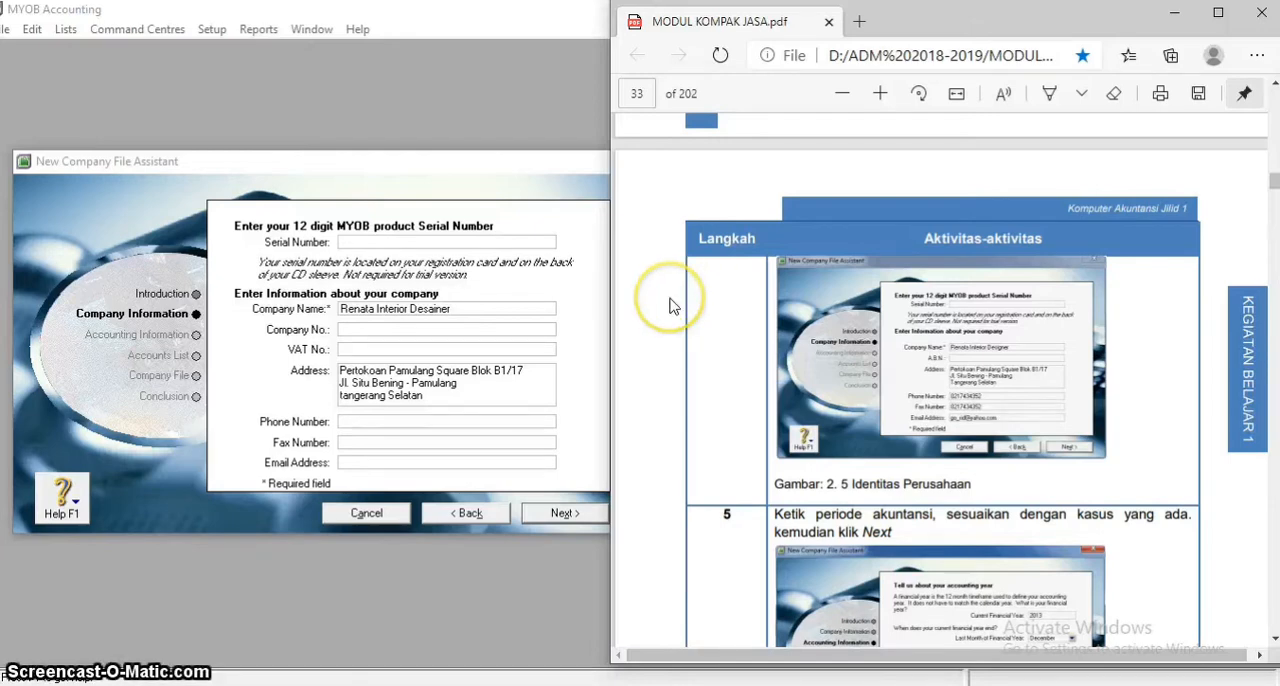
{"action": "key", "text": "alt+Tab"}
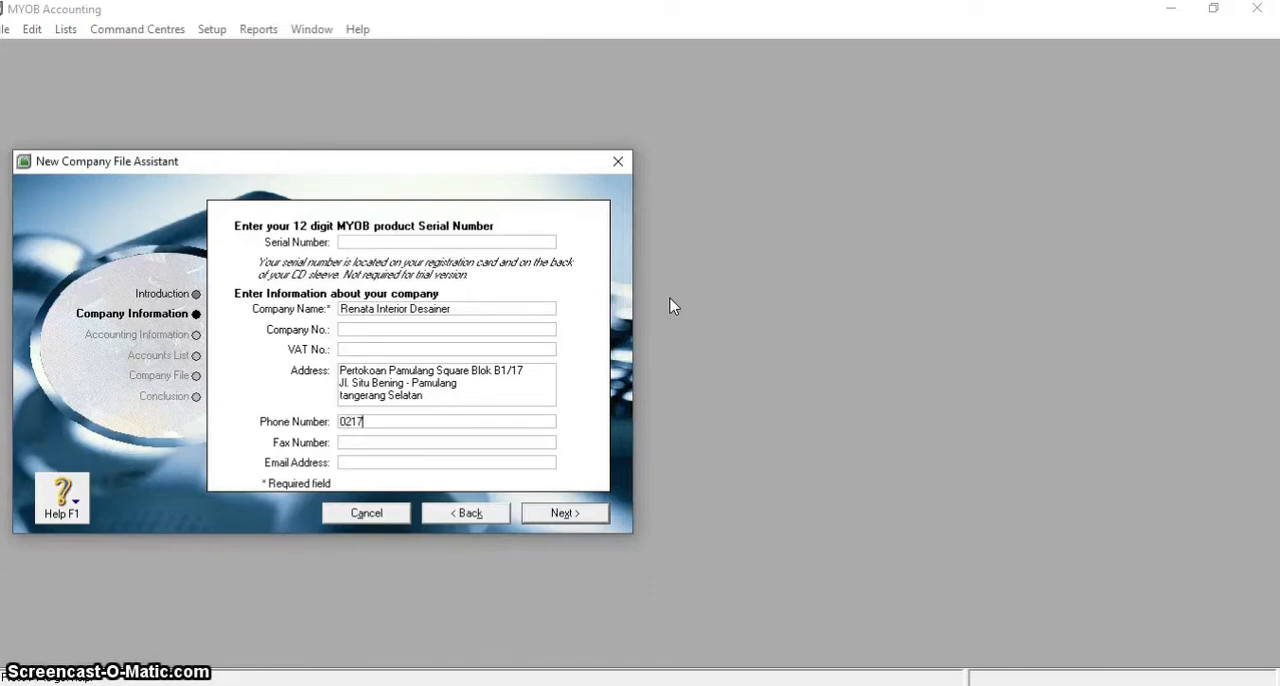
{"action": "left_click", "coordinate": [383, 428]}
{"action": "type", "text": "434352"}
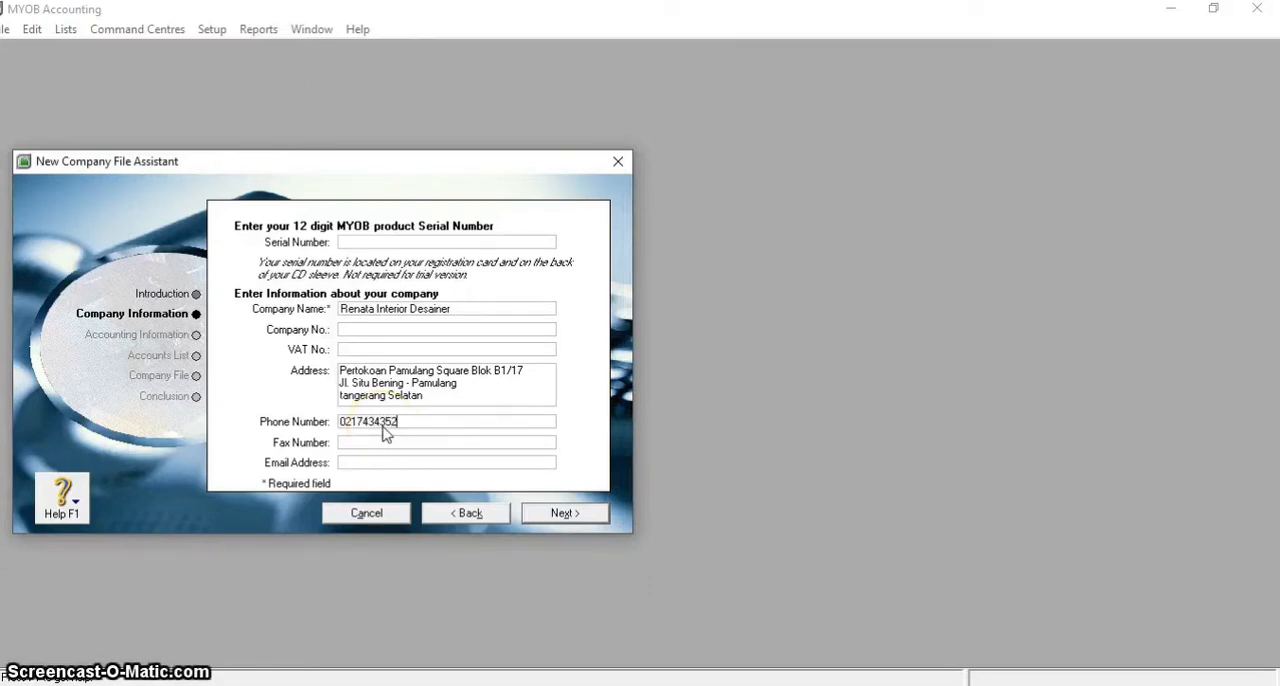
Enter the company's fax number as given in the module's company identity example
{"action": "left_click", "coordinate": [370, 440]}
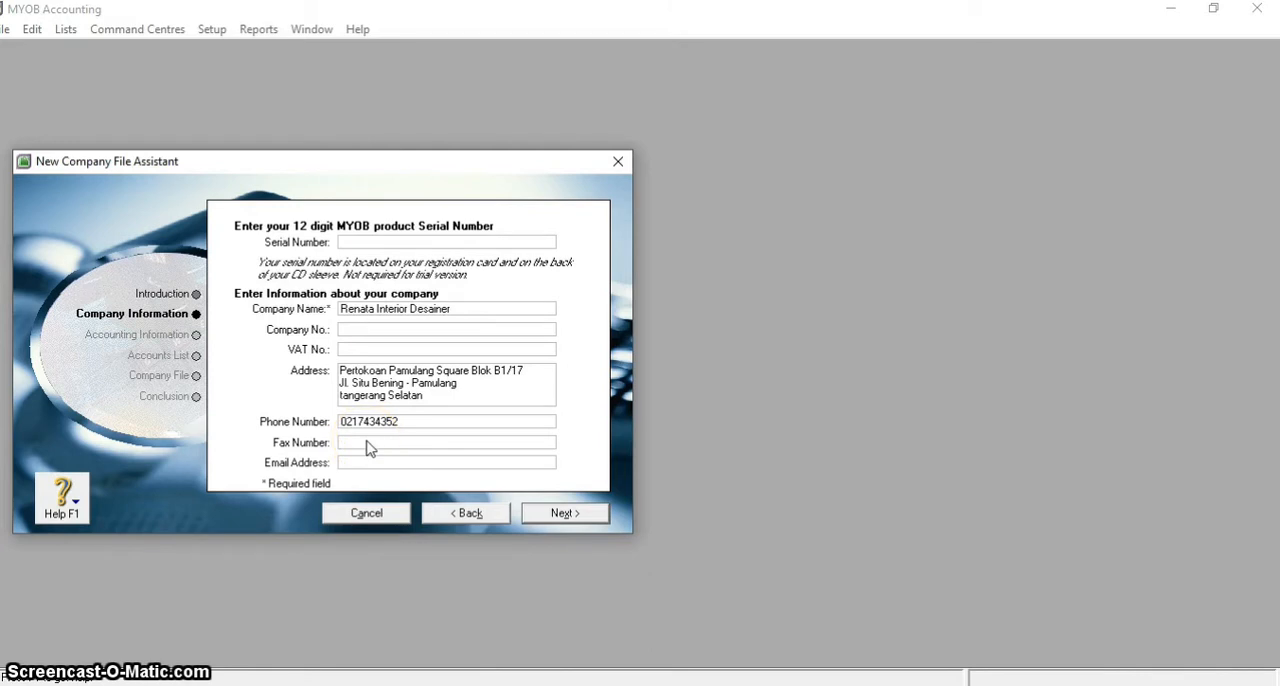
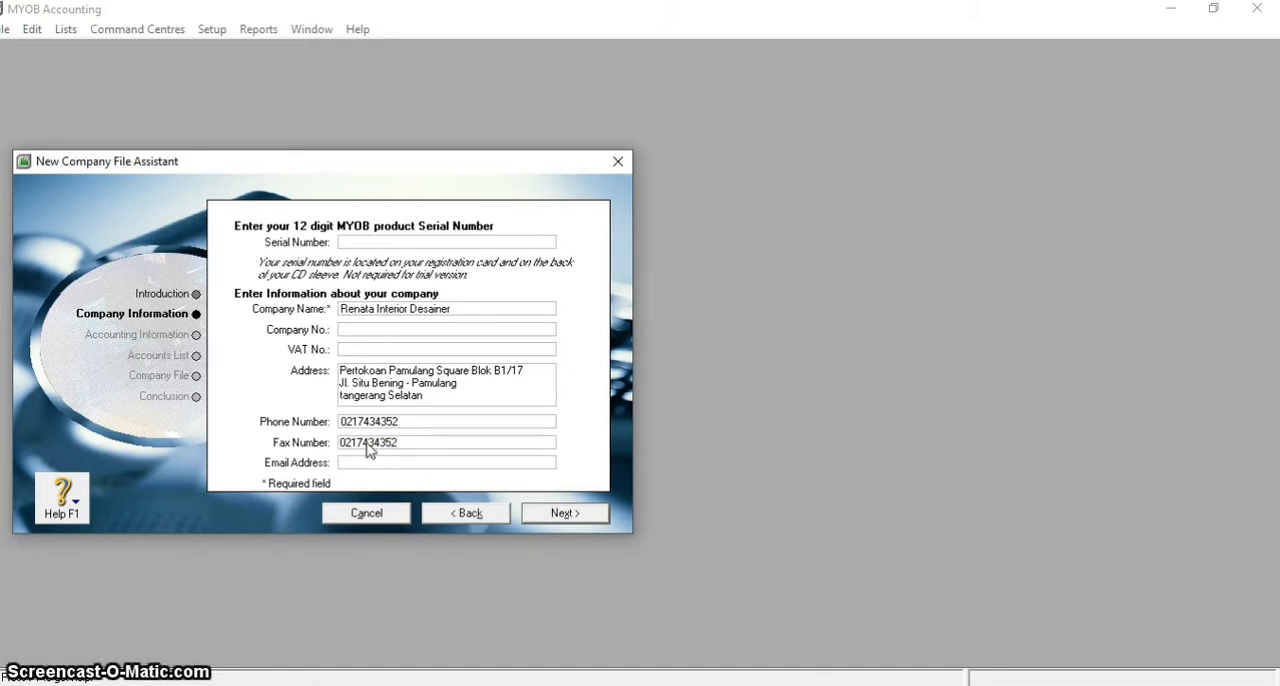
Fill in the company's e-mail address, checking it against the example in the PDF module
{"action": "left_click", "coordinate": [370, 462]}
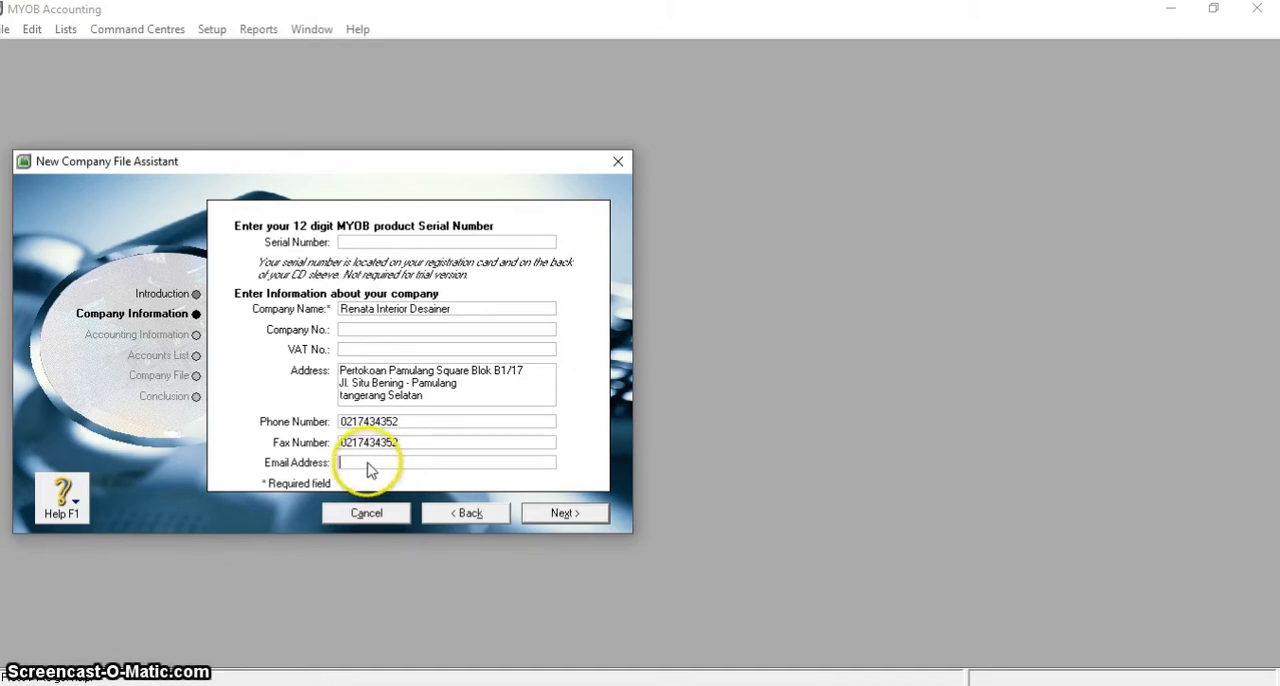
{"action": "key", "text": "alt+Tab"}
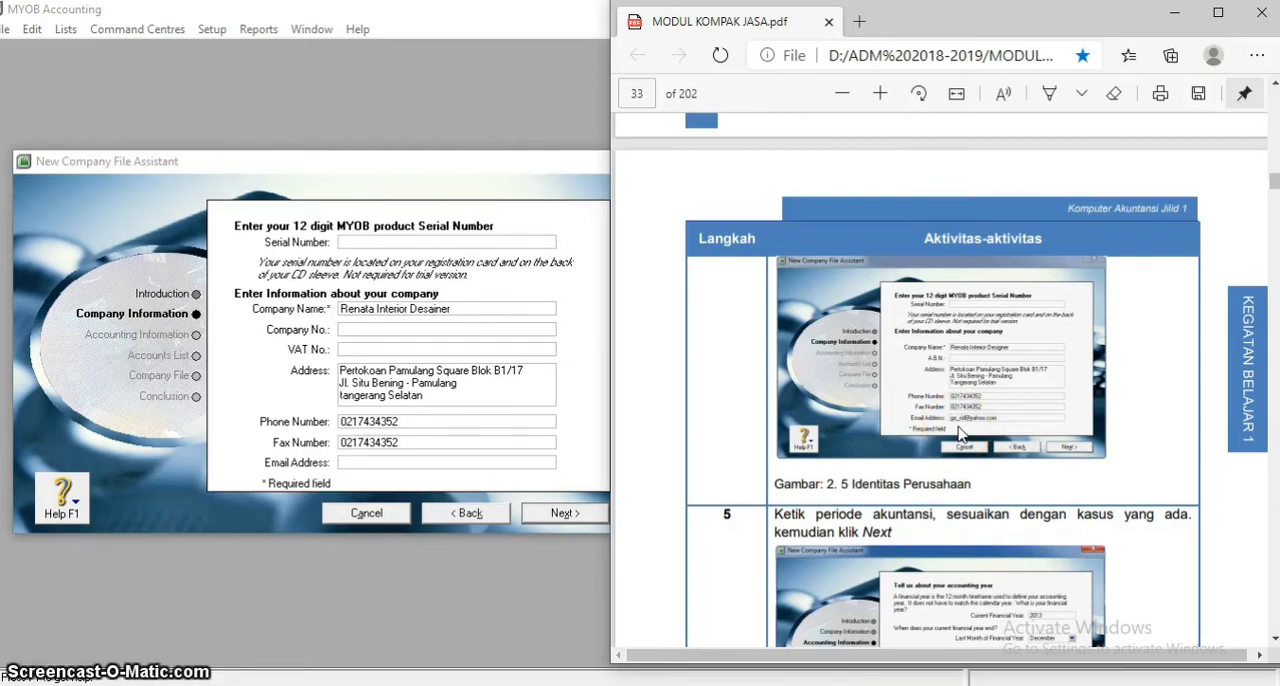
{"action": "left_click", "coordinate": [750, 445]}
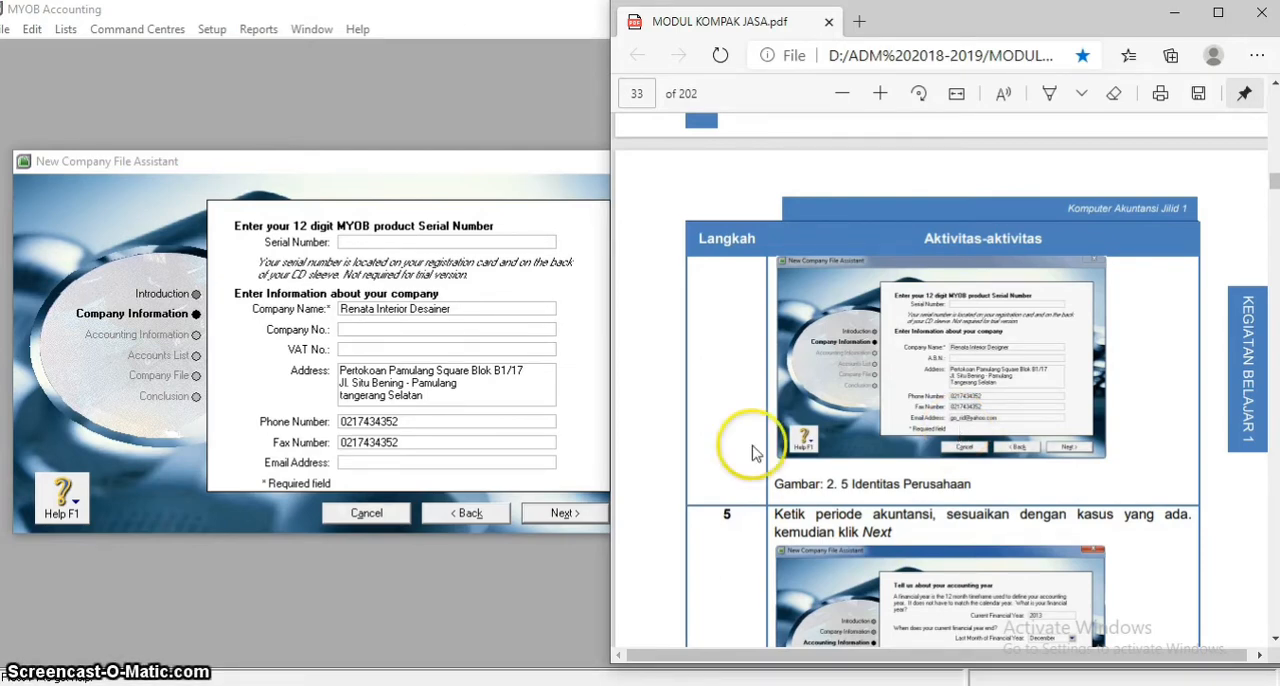
{"action": "key", "text": "alt+Tab"}
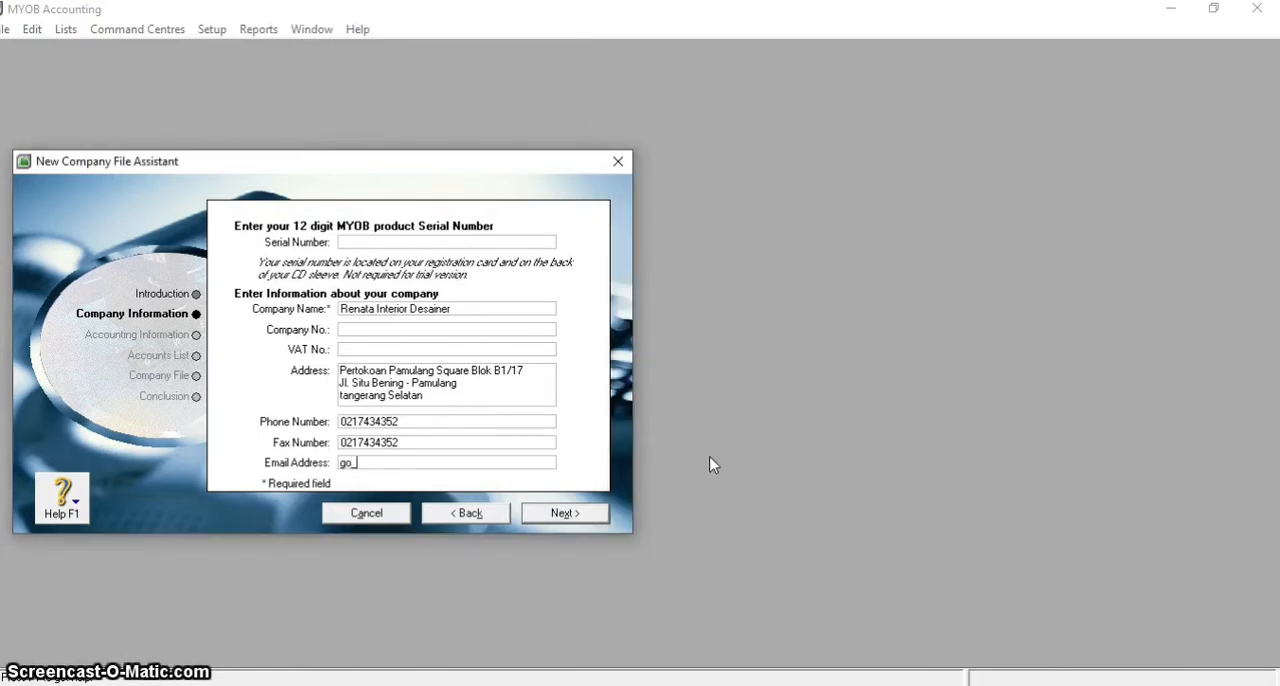
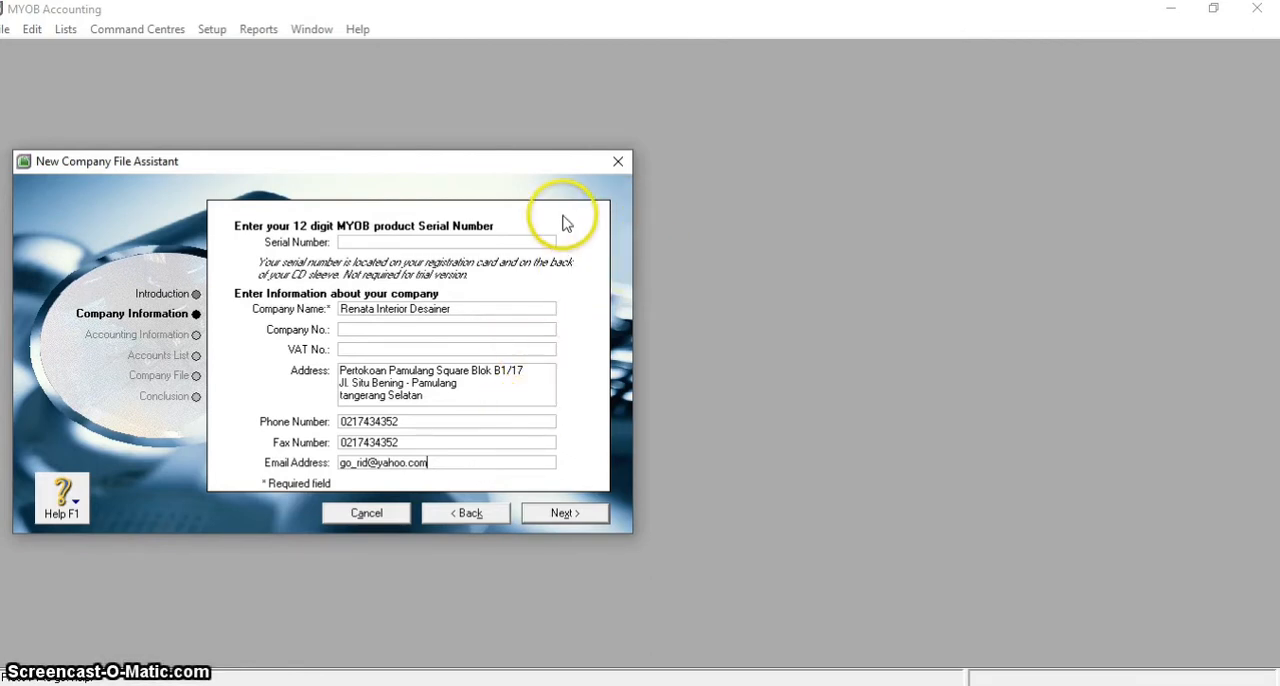
Advance to Accounting Information and bring up the module's accounting period example (step 5) beside the assistant
{"action": "left_click_drag", "start_coordinate": [494, 163], "coordinate": [724, 147]}
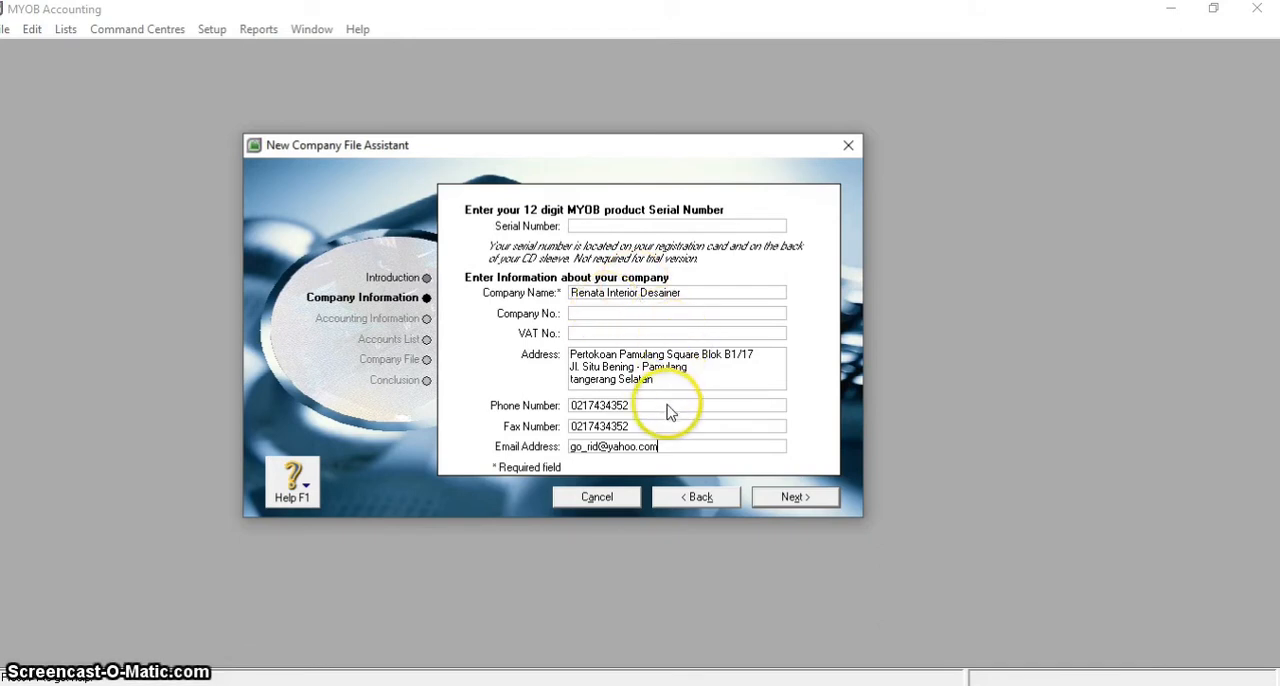
{"action": "left_click", "coordinate": [798, 498]}
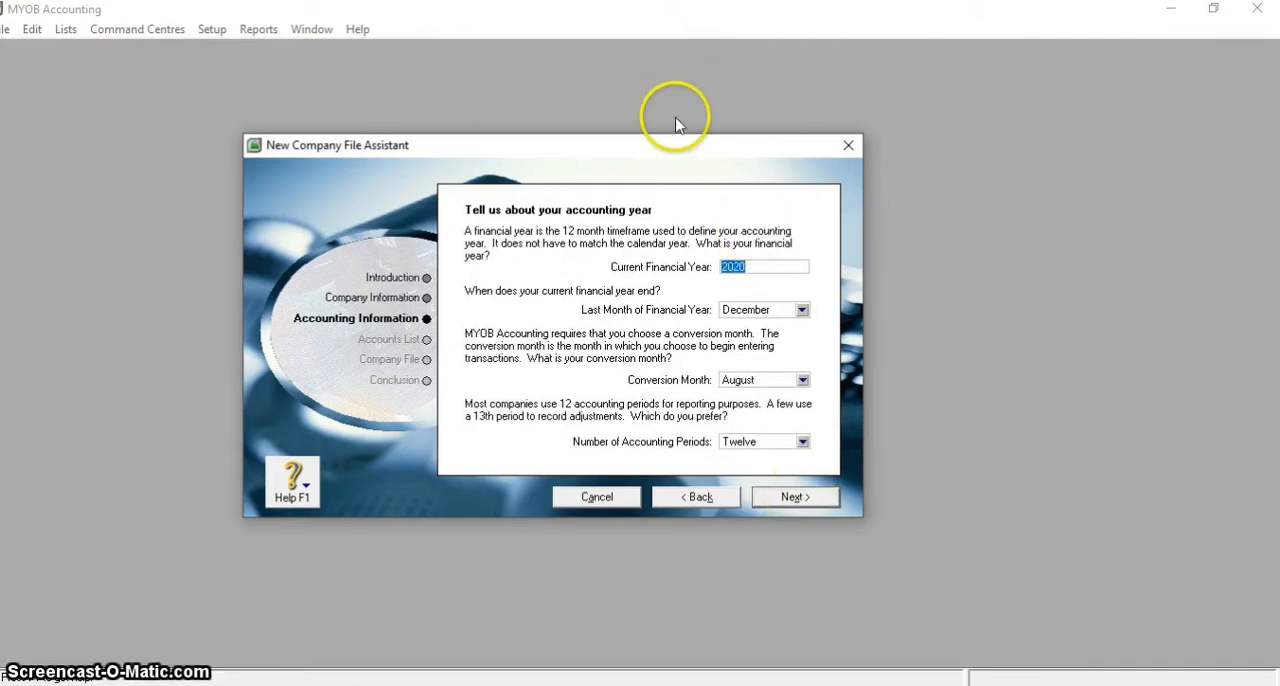
{"action": "left_click_drag", "start_coordinate": [677, 140], "coordinate": [444, 139]}
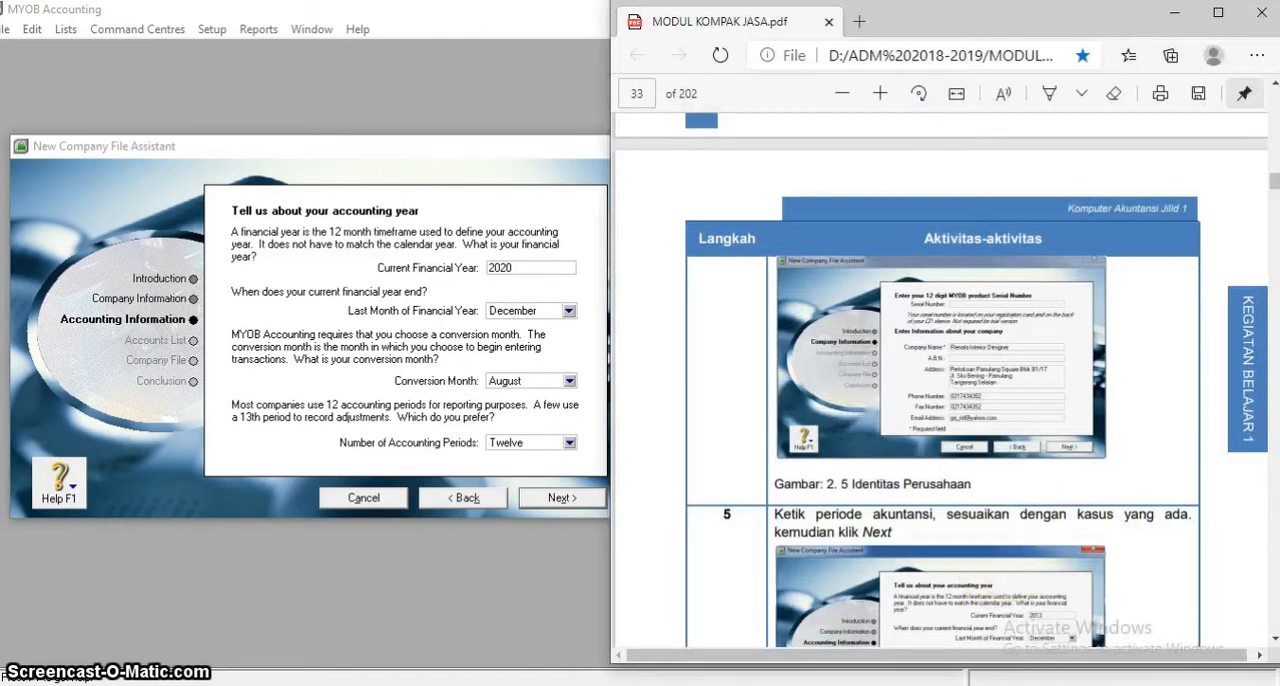
{"action": "left_click", "coordinate": [1273, 639]}
{"action": "left_click", "coordinate": [1273, 639]}
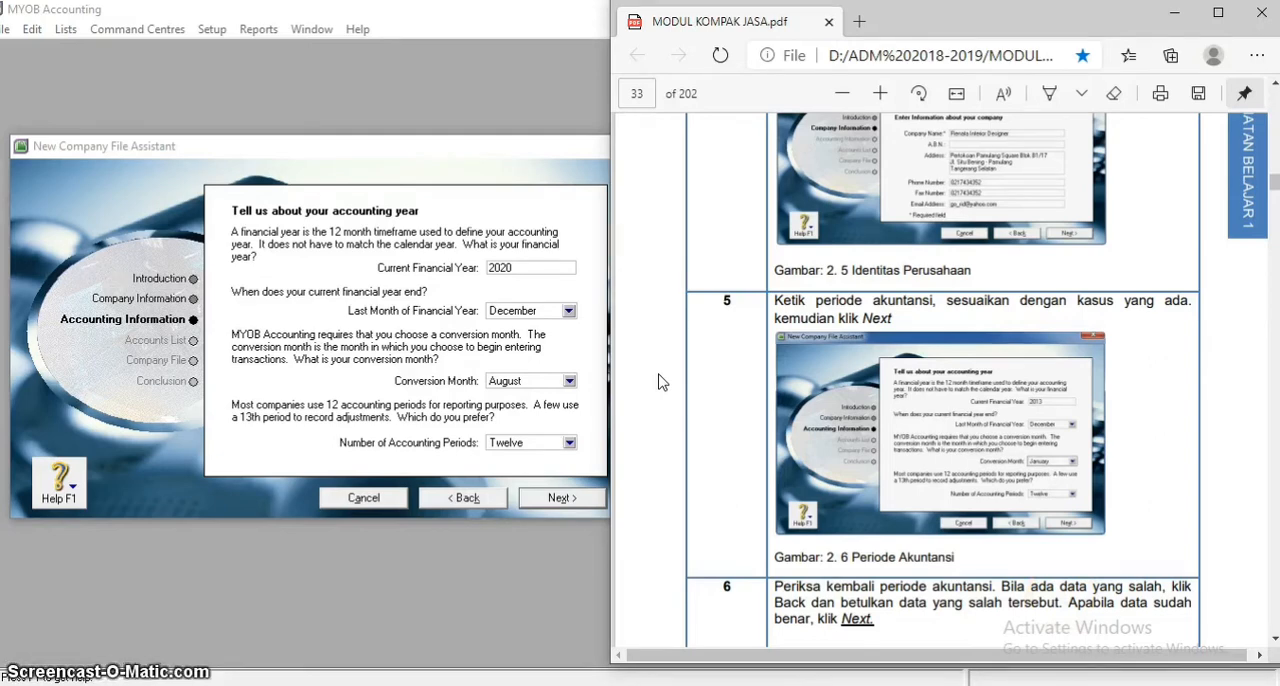
Set the current financial year to 2013, as in the module's accounting period example
{"action": "left_click", "coordinate": [529, 275]}
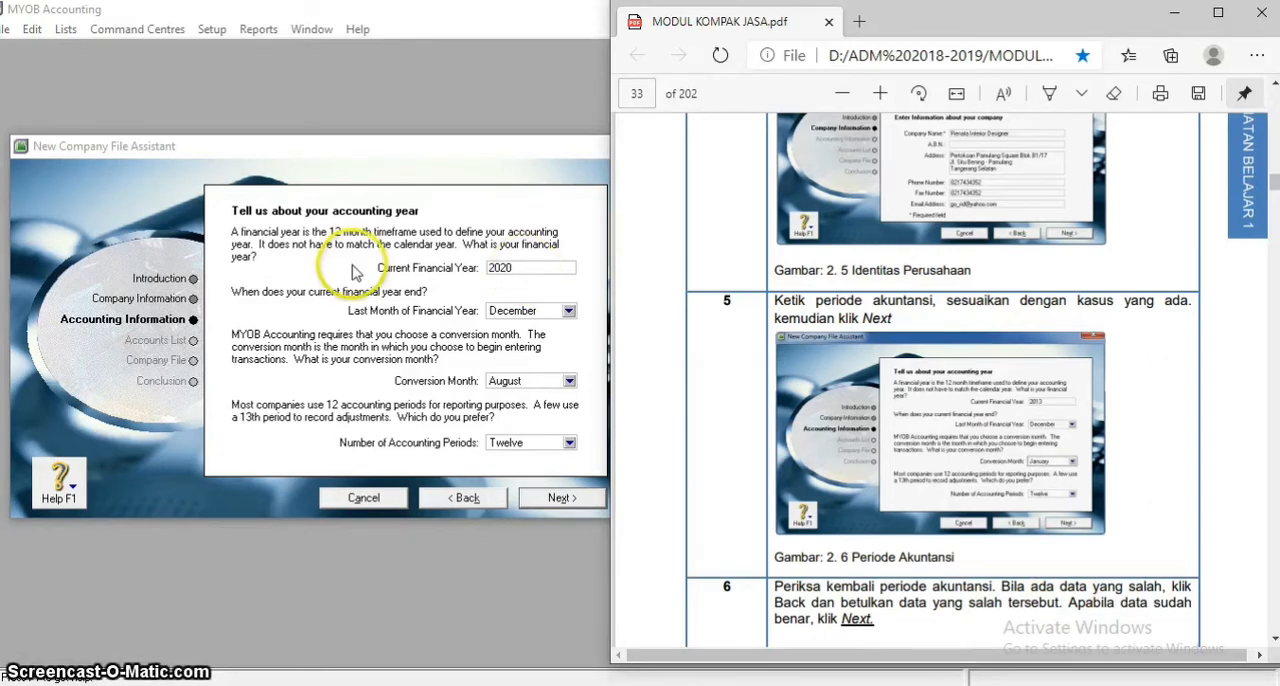
{"action": "left_click", "coordinate": [519, 270]}
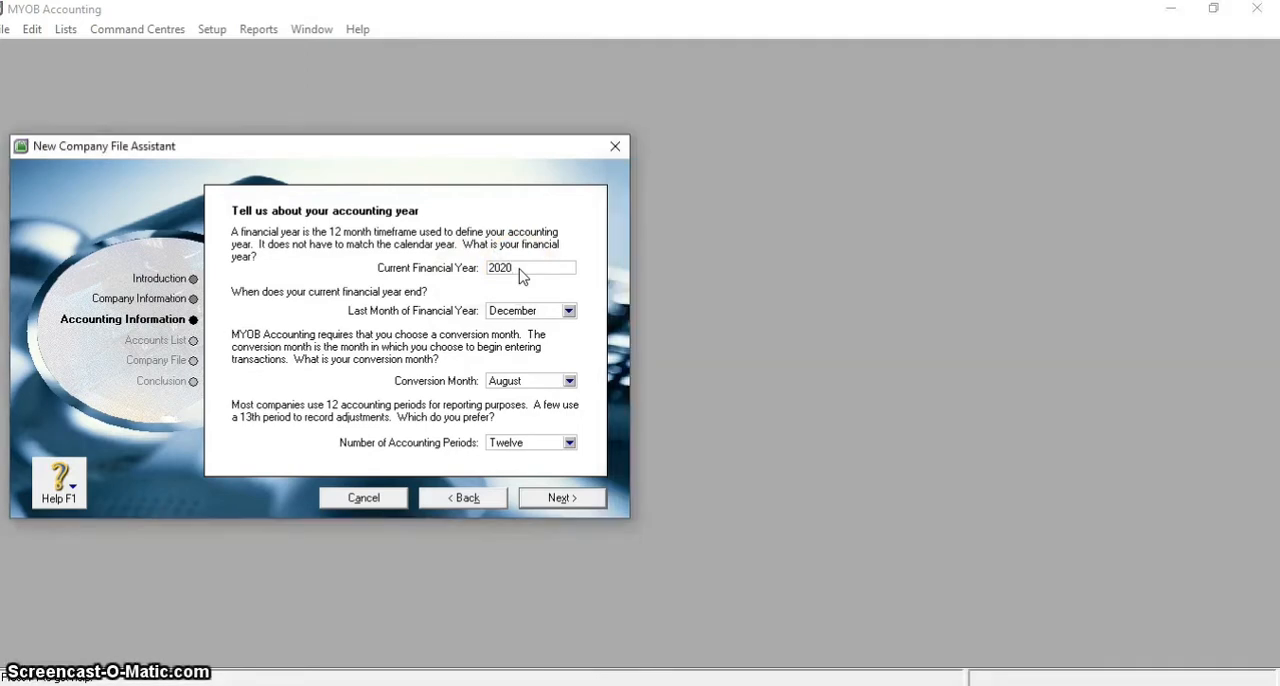
{"action": "key", "text": "BackSpace"}
{"action": "key", "text": "BackSpace"}
{"action": "type", "text": "13"}
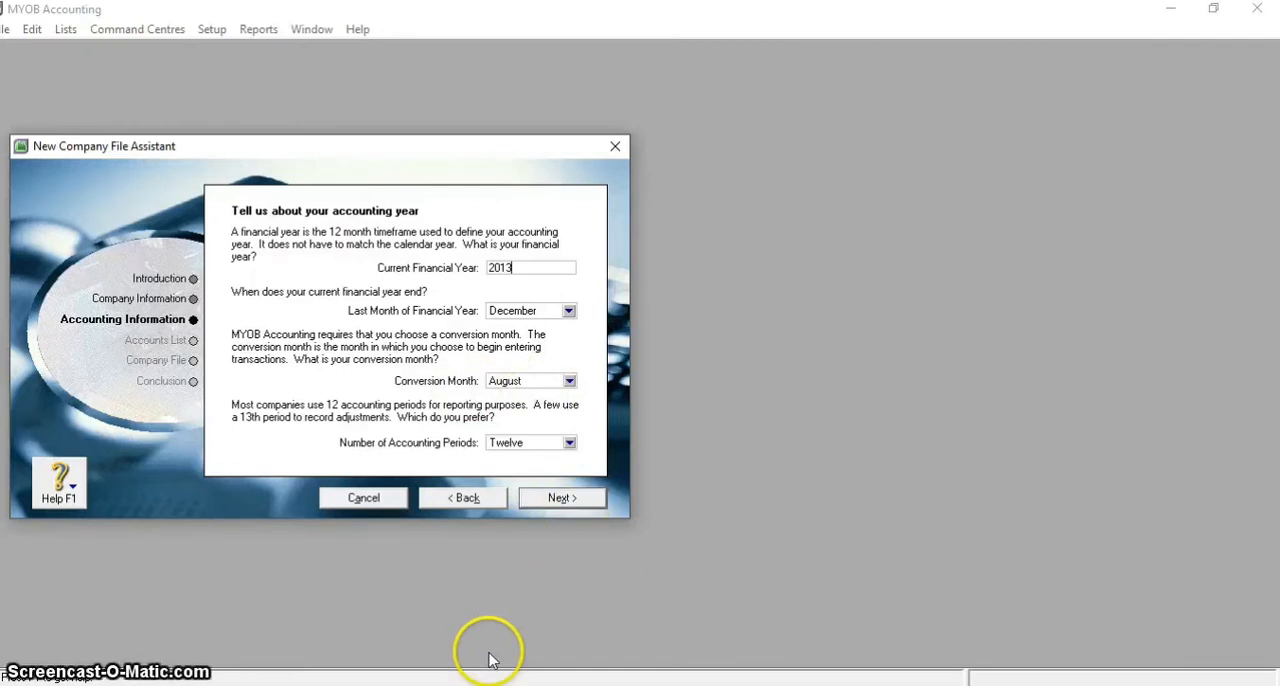
Set the conversion month to January per the module's example and keep the number of accounting periods at Twelve
{"action": "left_click", "coordinate": [620, 684]}
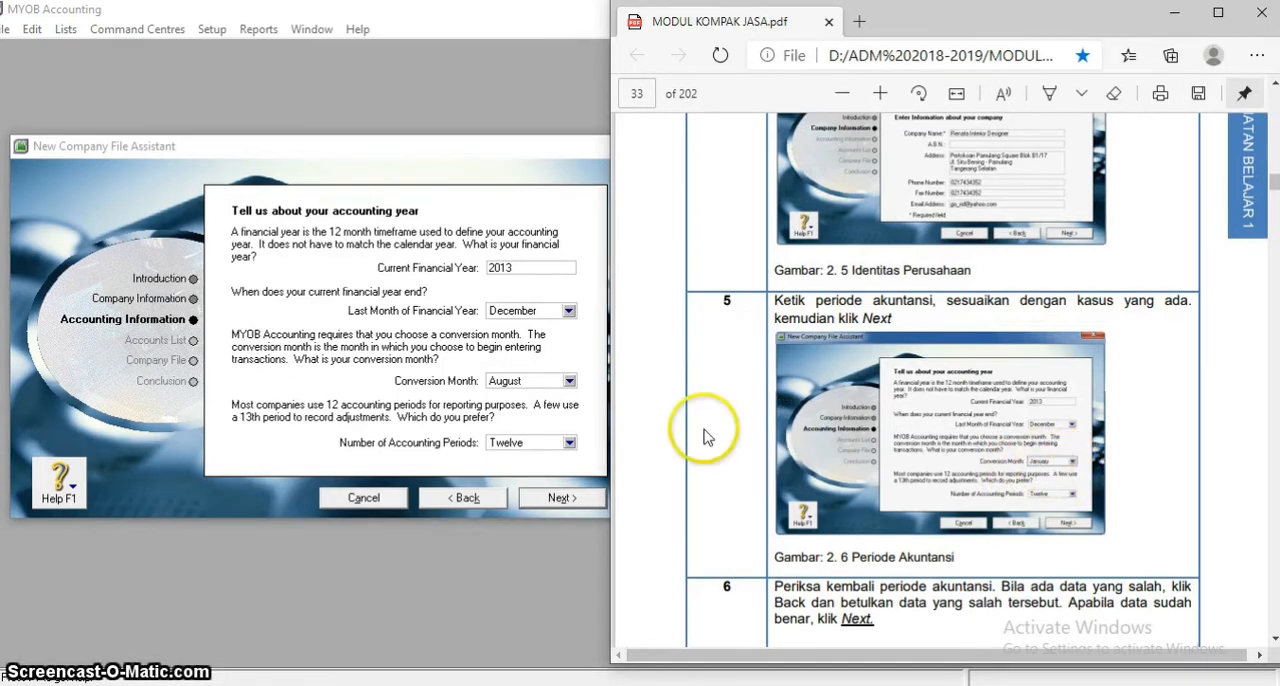
{"action": "left_click", "coordinate": [569, 381]}
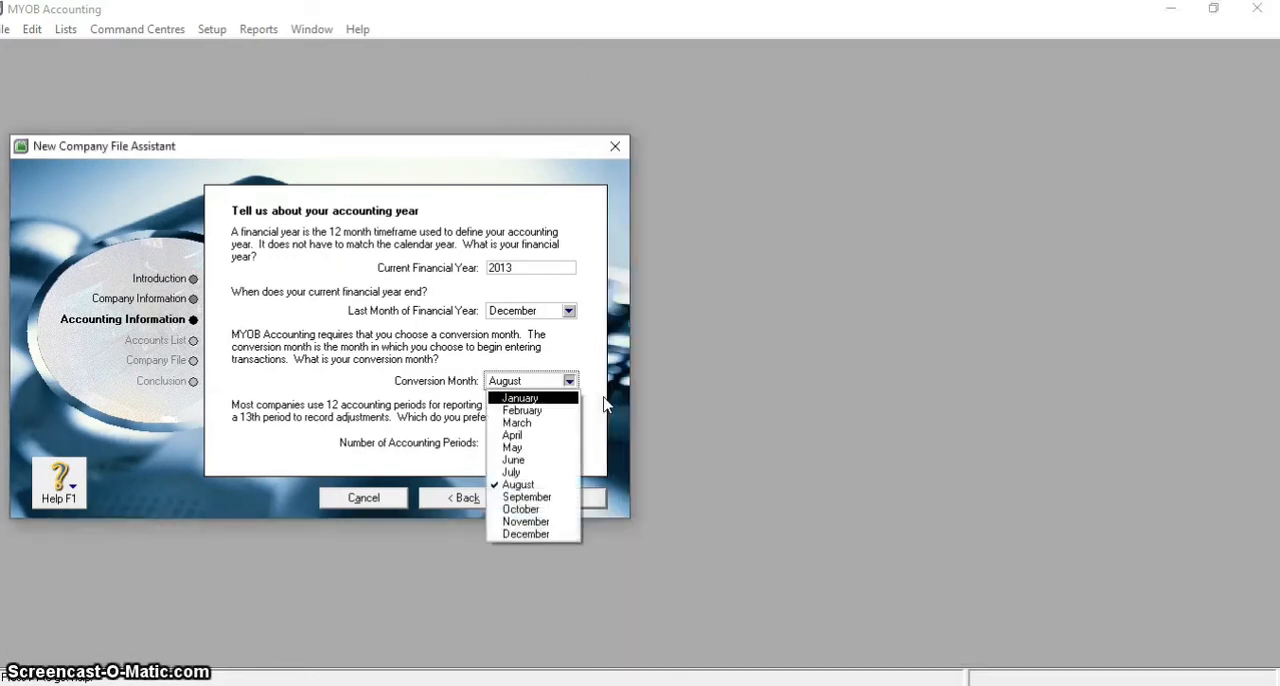
{"action": "key", "text": "Return"}
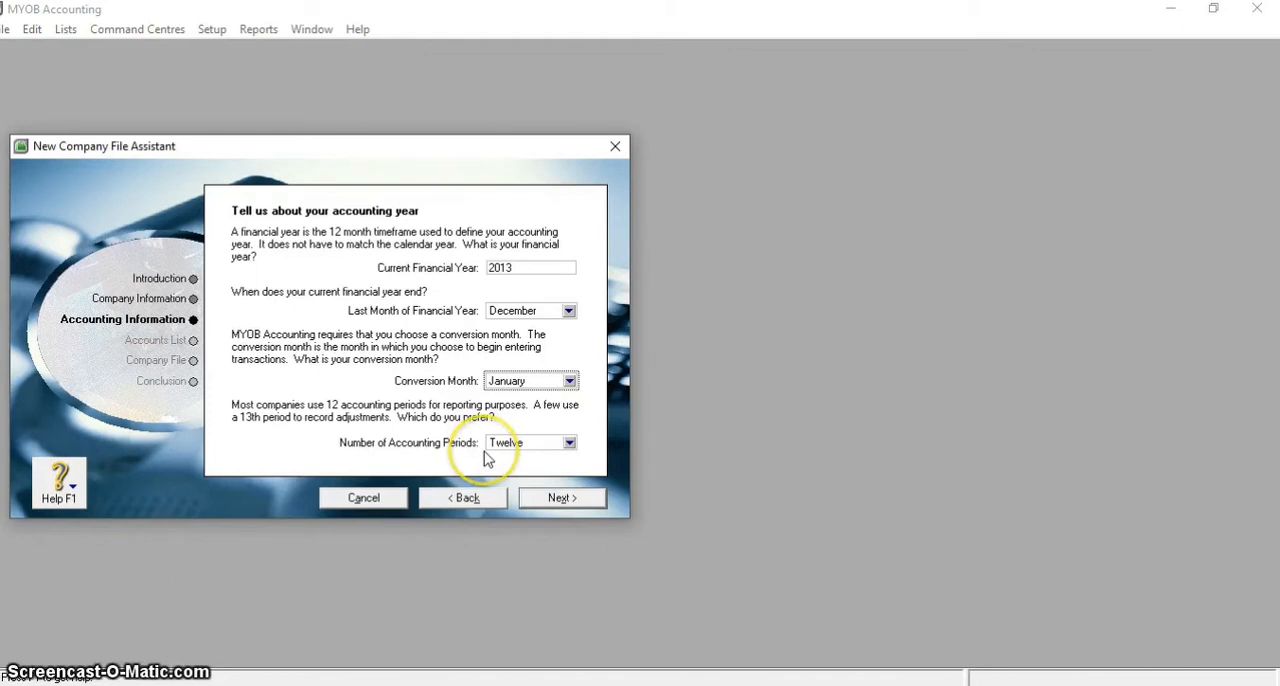
{"action": "left_click", "coordinate": [568, 445]}
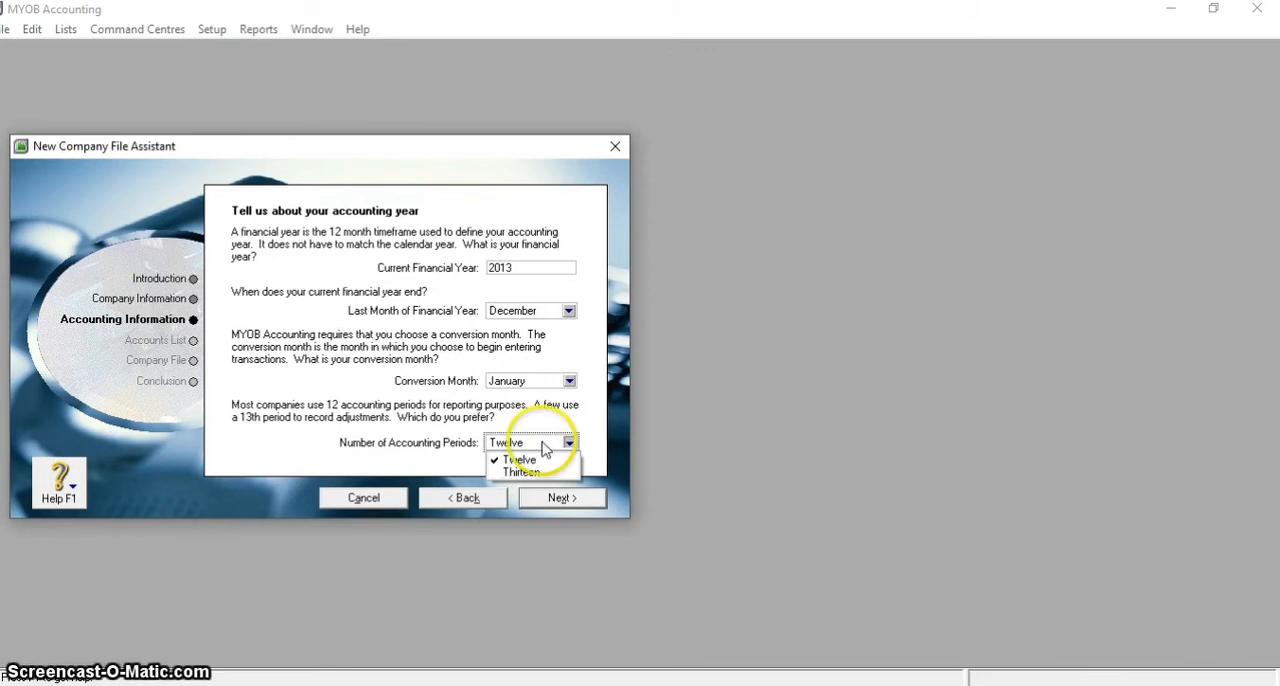
{"action": "left_click", "coordinate": [757, 440]}
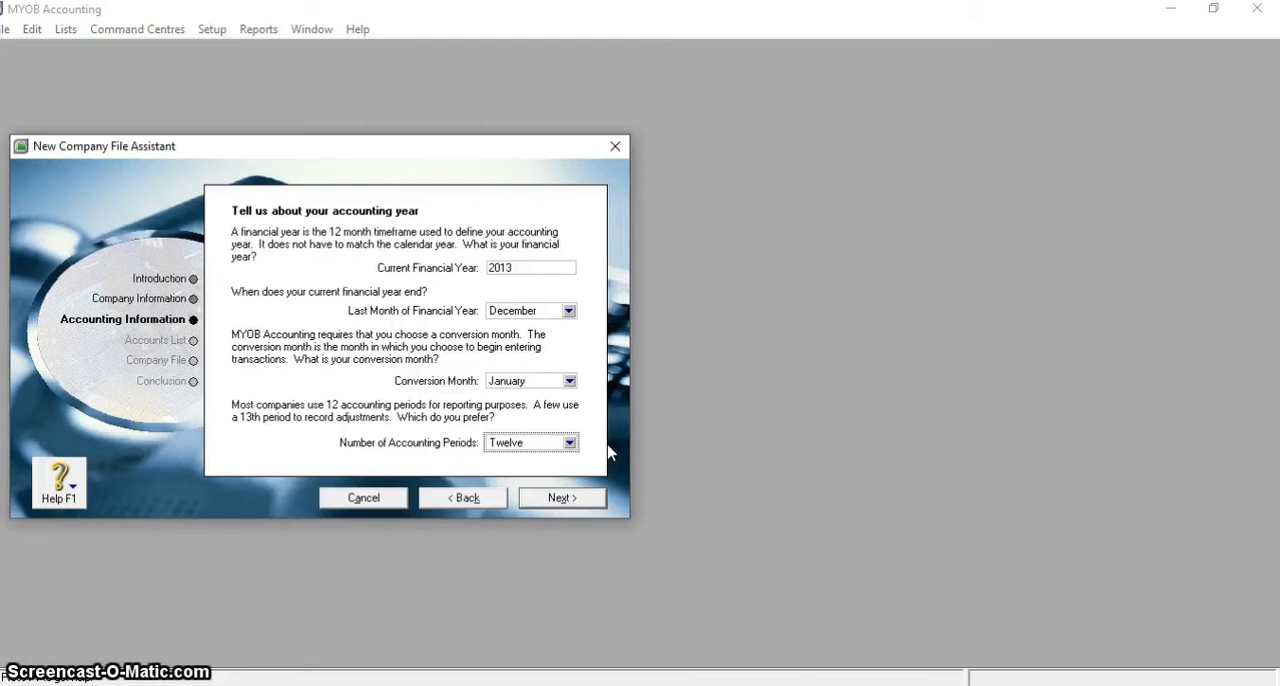
Confirm the accounting information and choose to import an accountant-provided list of accounts after the company file is created
{"action": "left_click", "coordinate": [558, 498]}
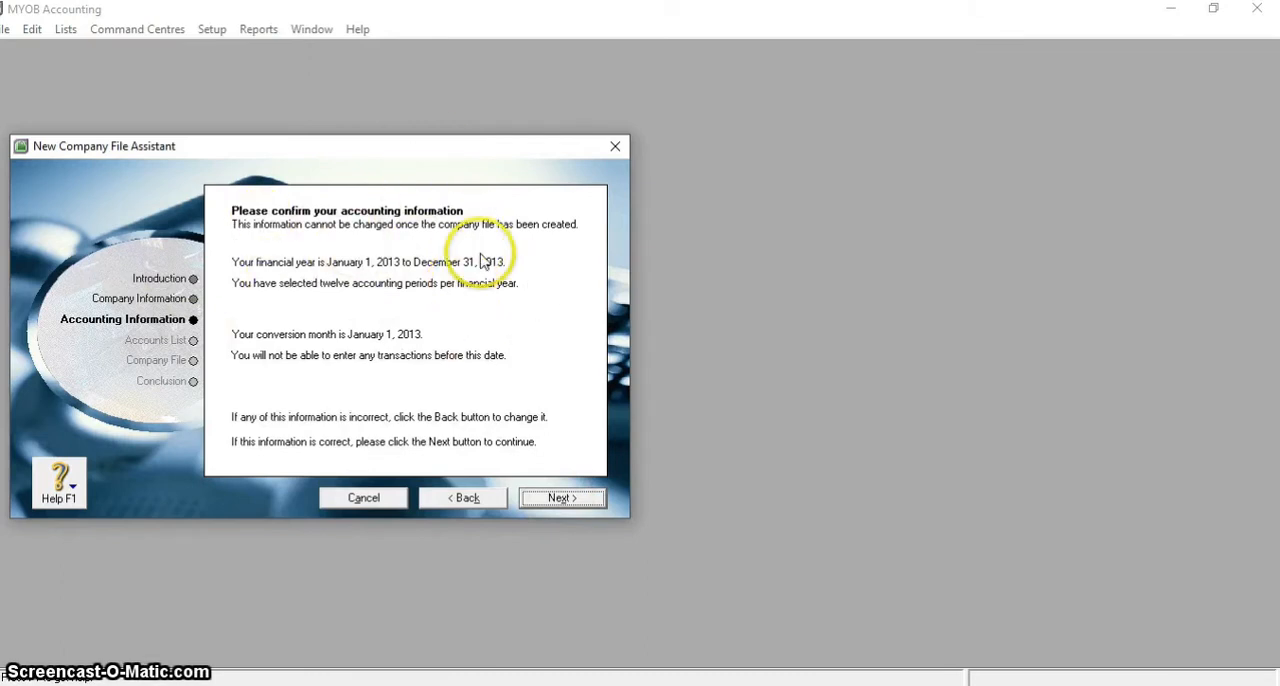
{"action": "left_click", "coordinate": [551, 494]}
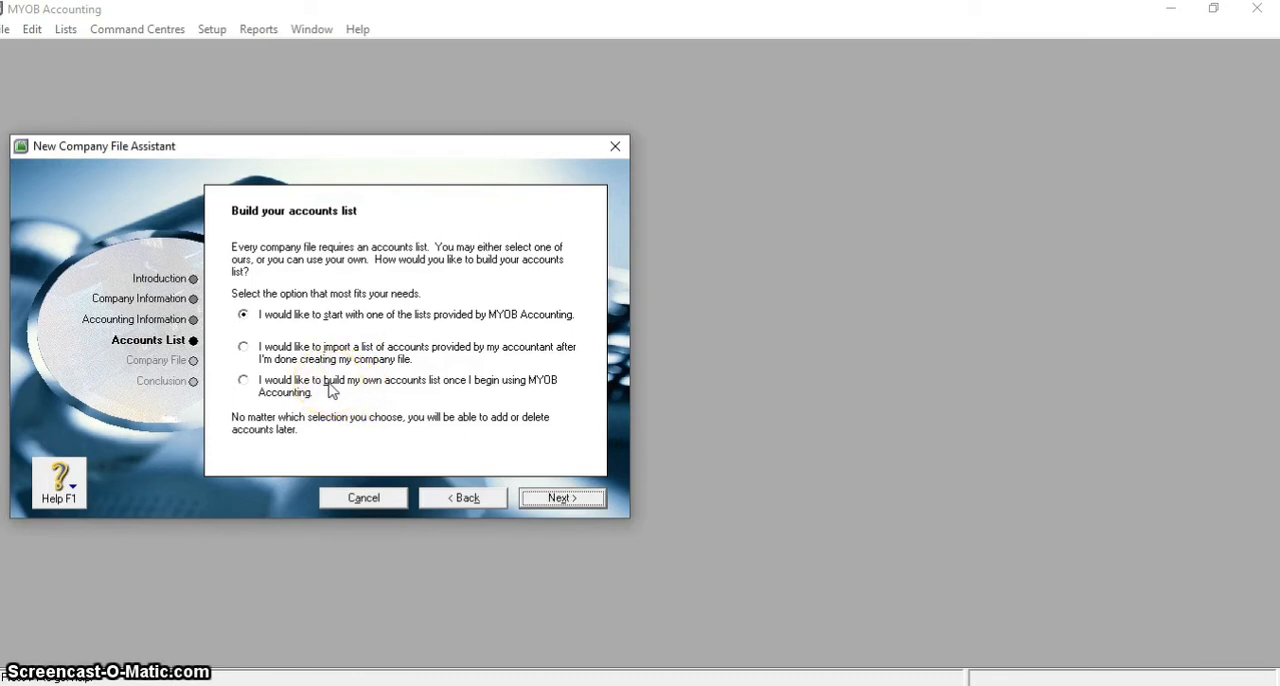
{"action": "left_click", "coordinate": [244, 349]}
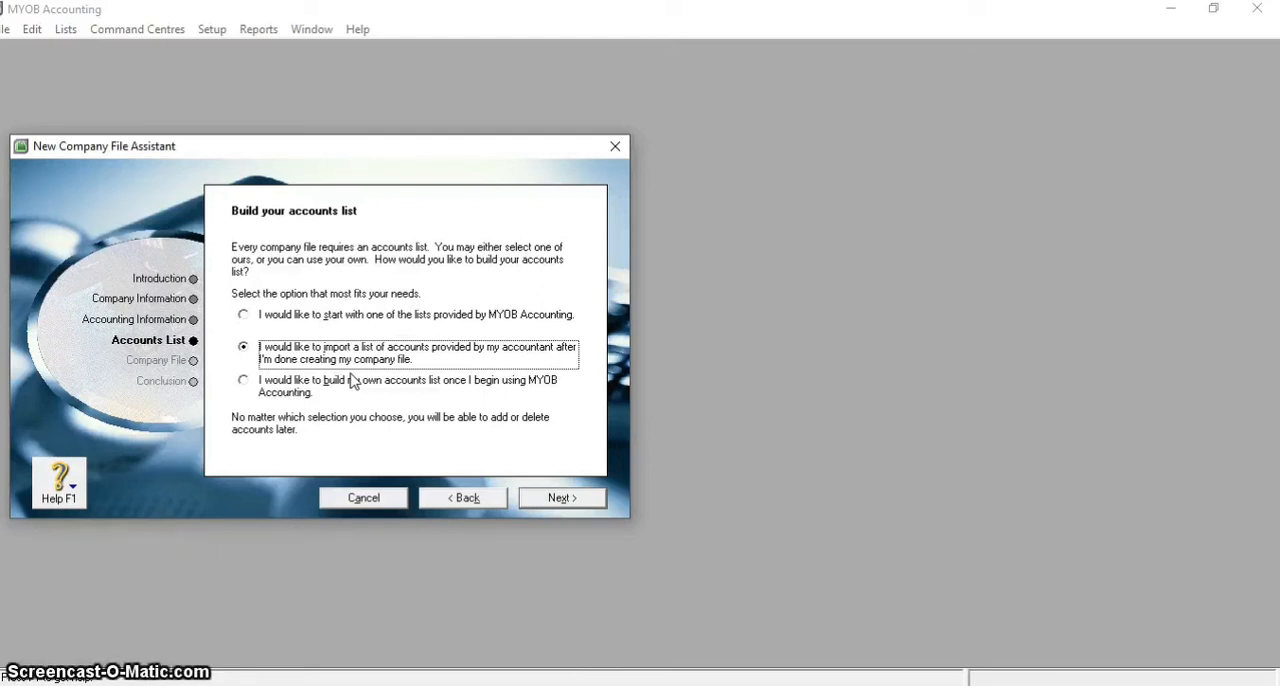
{"action": "left_click", "coordinate": [555, 500]}
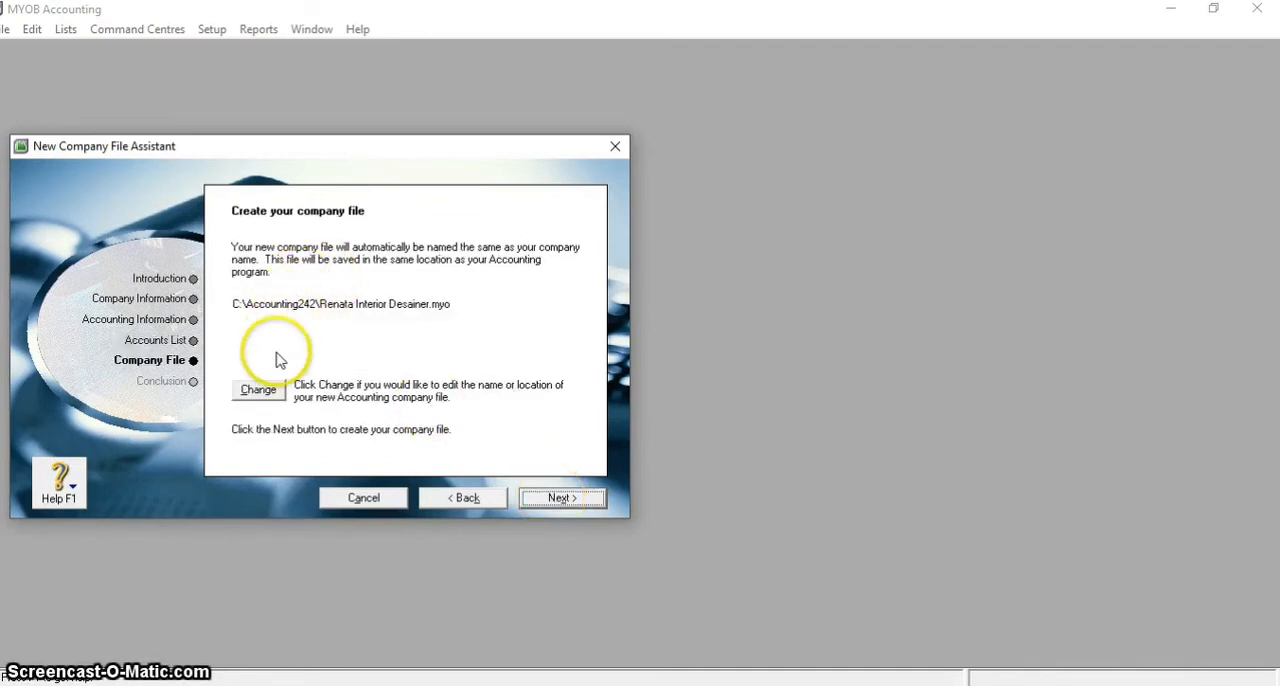
Change the company file's location to the subfolder inside XI AKL on drive D, naming it Renata Interior Designer.myo and replacing the existing file
{"action": "left_click", "coordinate": [258, 390]}
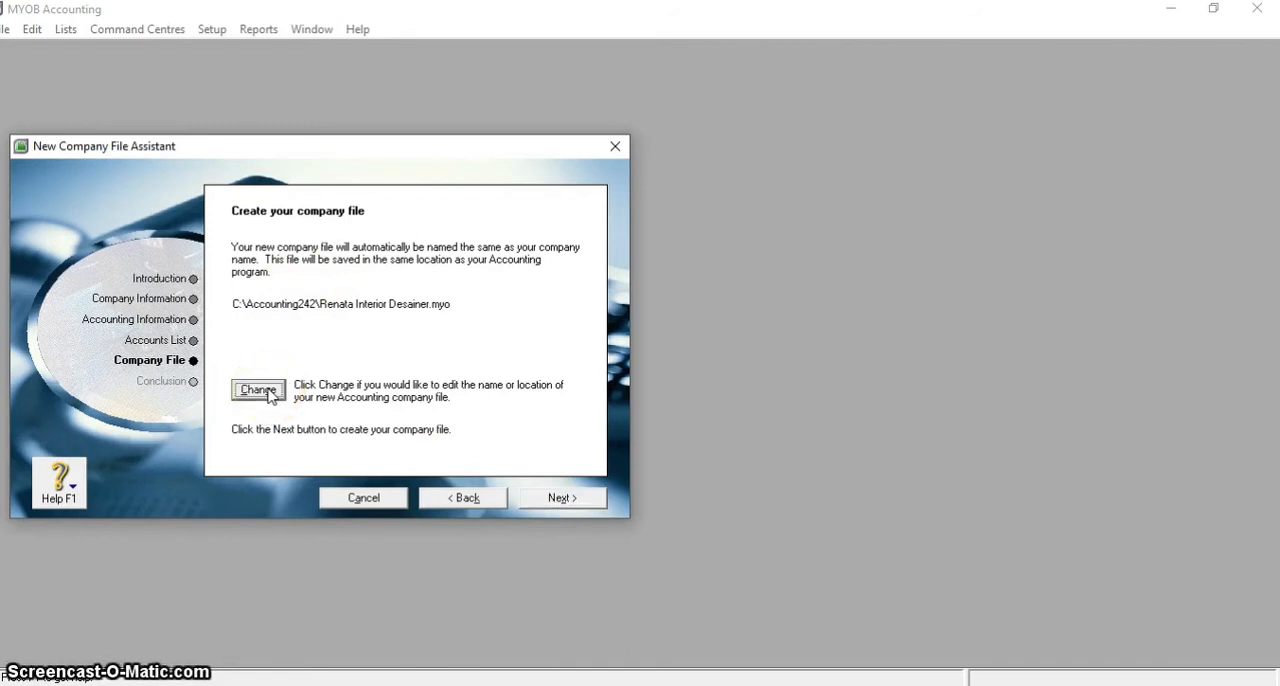
{"action": "left_click", "coordinate": [262, 391]}
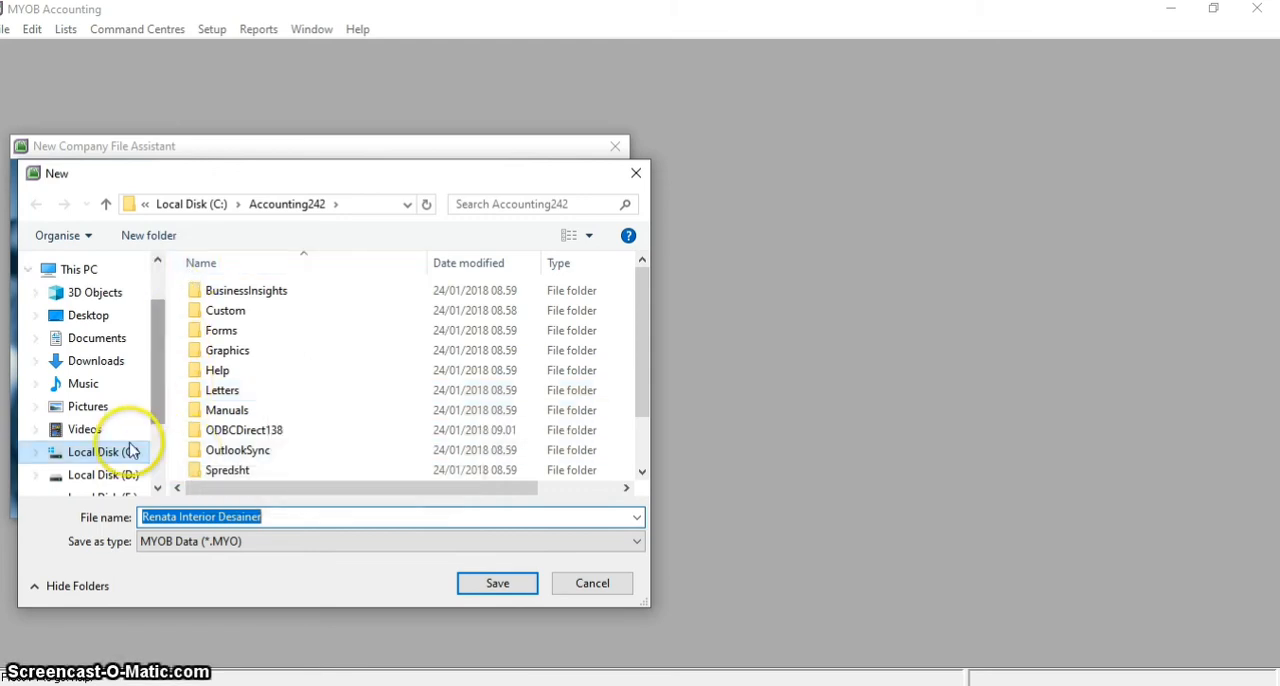
{"action": "left_click", "coordinate": [110, 474]}
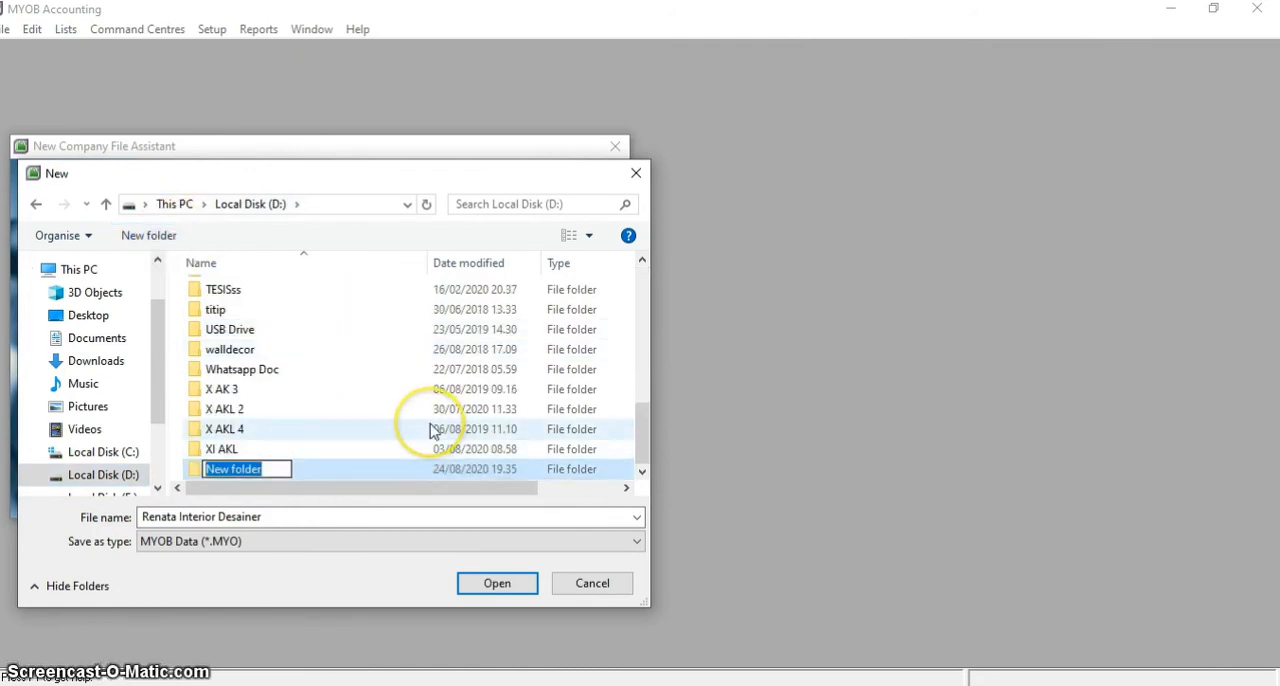
{"action": "left_click", "coordinate": [364, 458]}
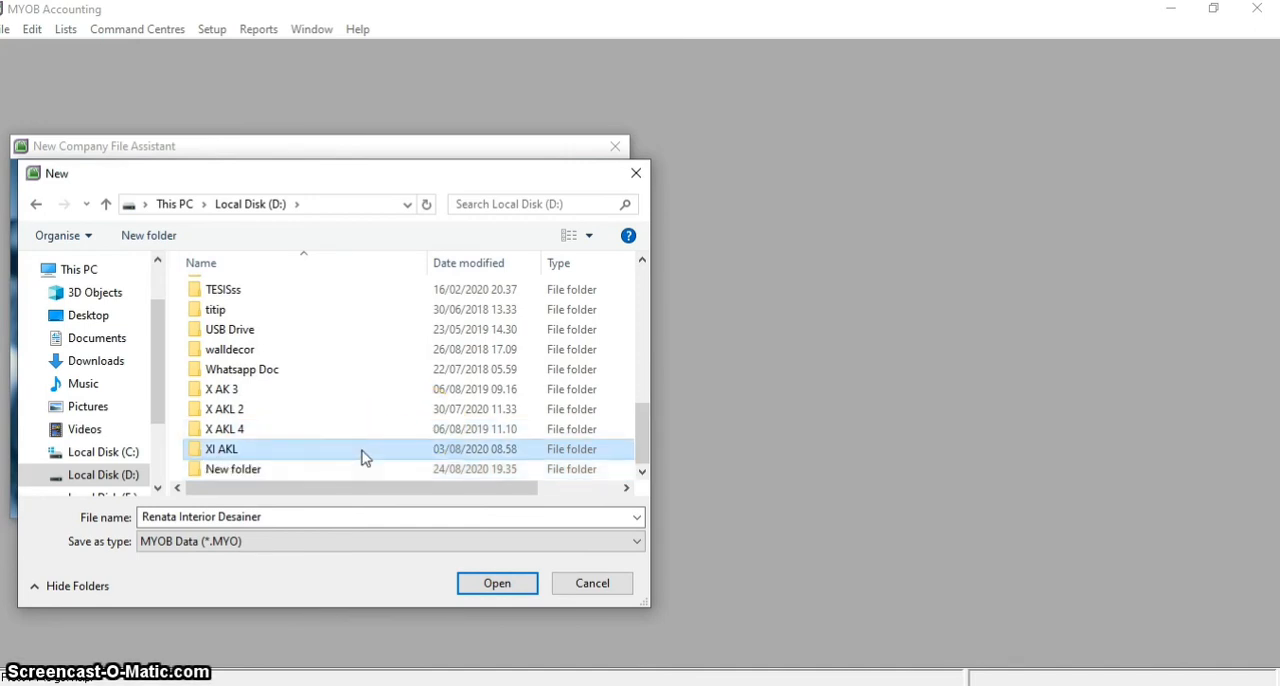
{"action": "double_click", "coordinate": [364, 458]}
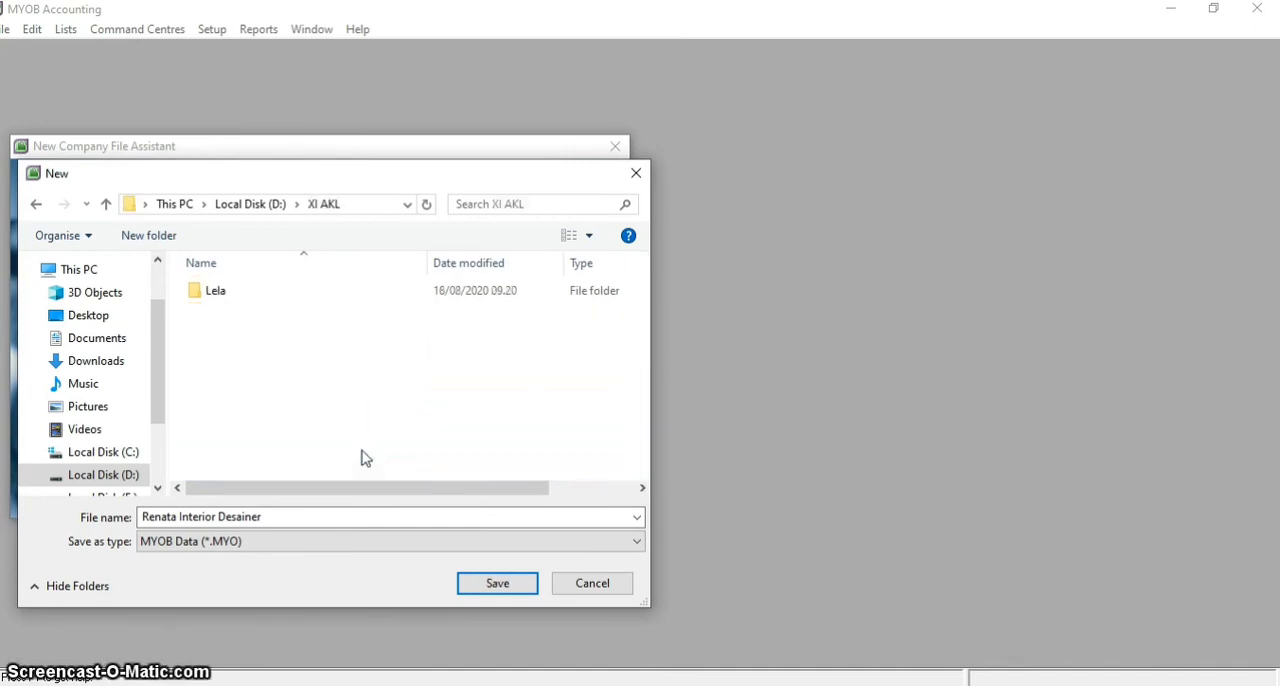
{"action": "double_click", "coordinate": [214, 296]}
{"action": "left_click", "coordinate": [214, 296]}
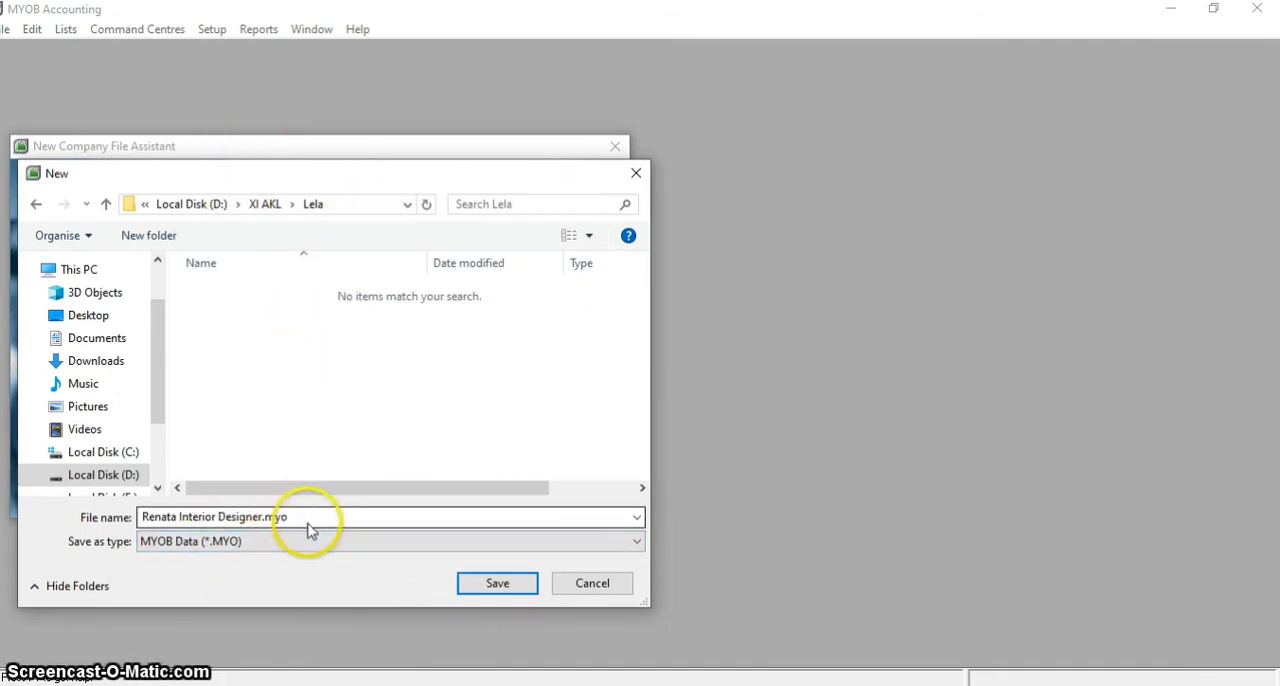
{"action": "left_click", "coordinate": [479, 585]}
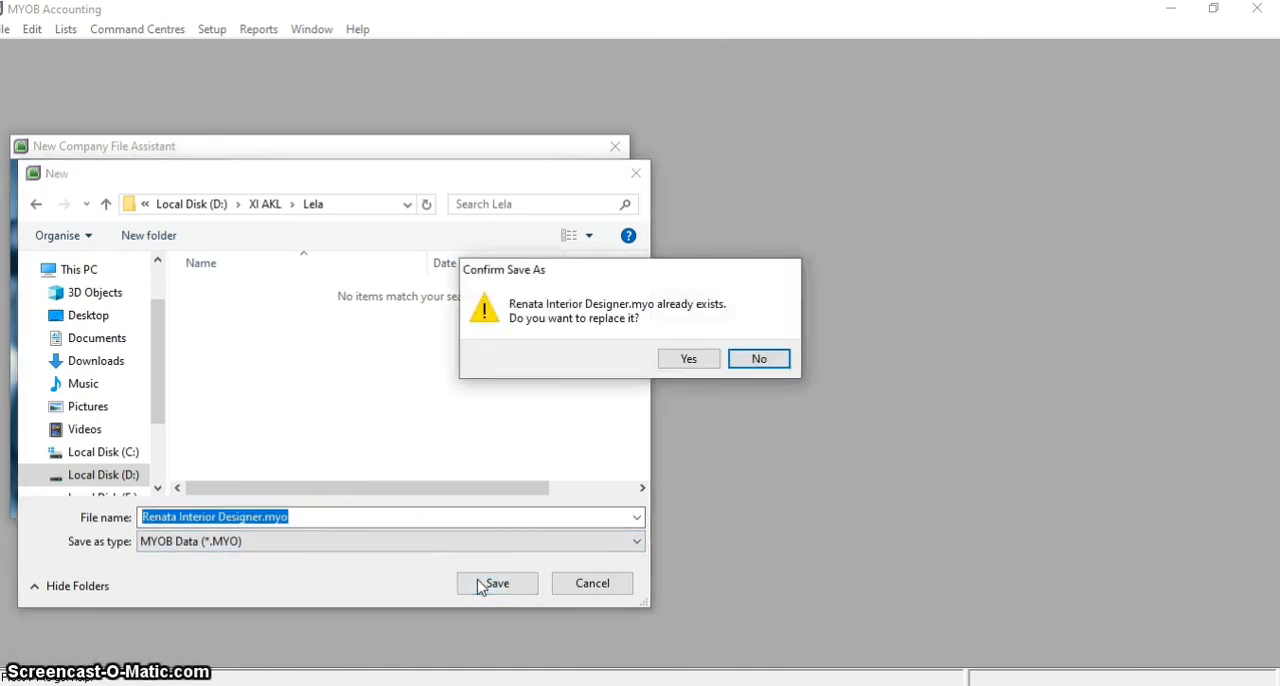
{"action": "left_click", "coordinate": [700, 361]}
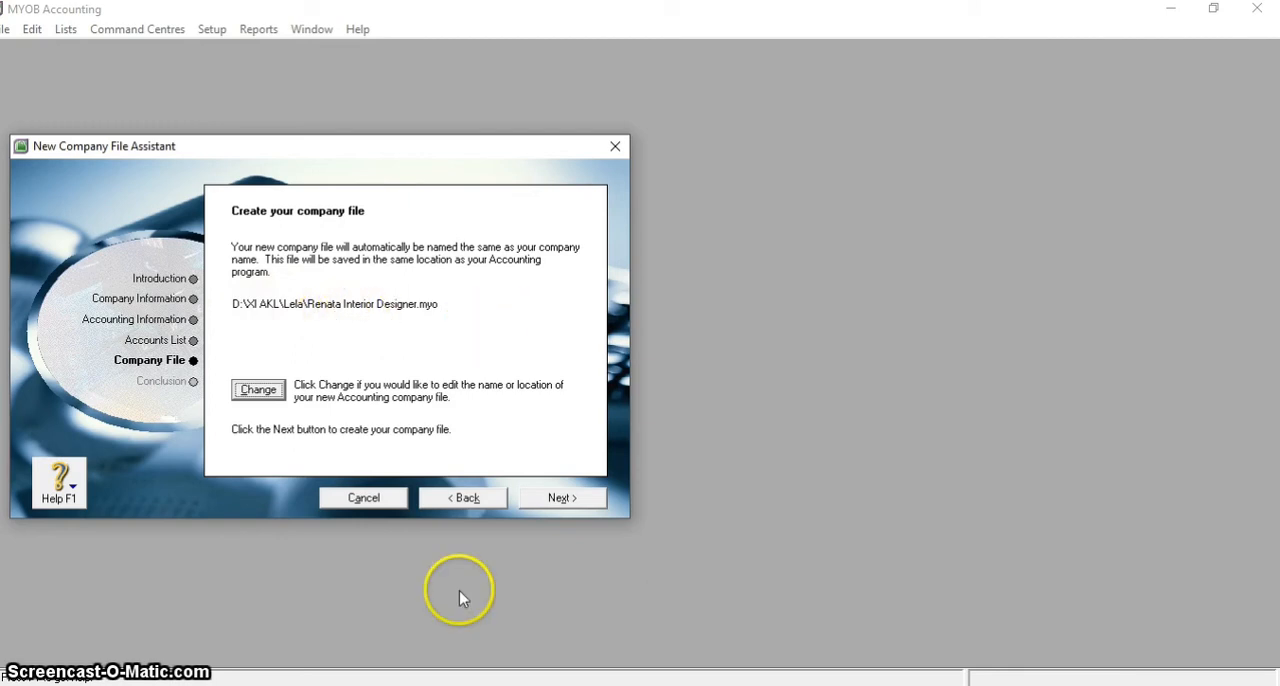
Create the company file at the chosen location and move the assistant window nearer the middle of the workspace
{"action": "left_click", "coordinate": [573, 500]}
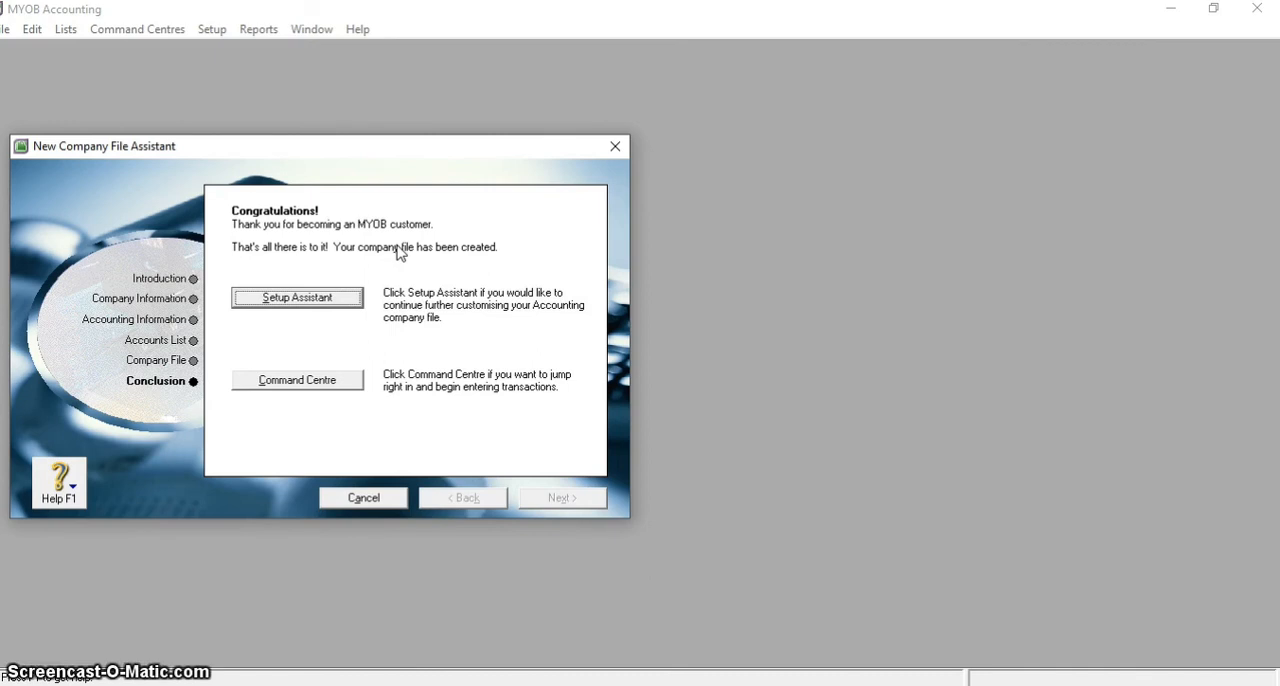
{"action": "left_click", "coordinate": [348, 302]}
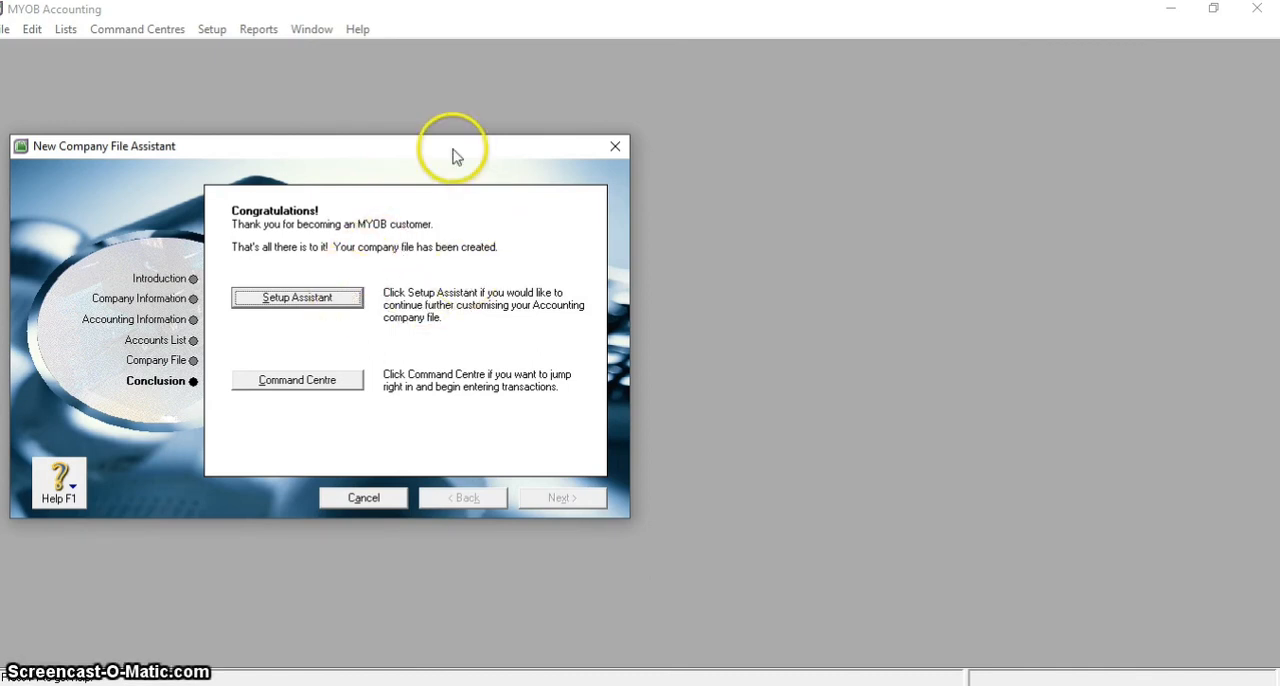
{"action": "left_click_drag", "start_coordinate": [453, 157], "coordinate": [687, 152]}
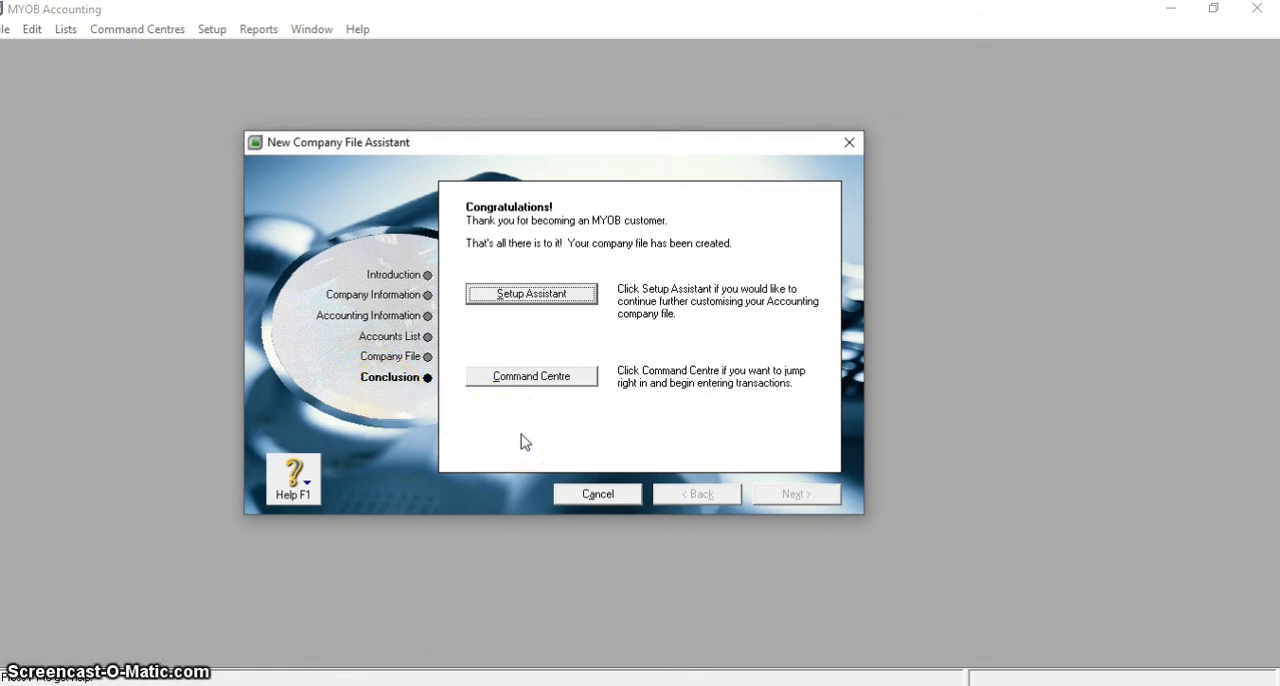
Continue to the Command Centre for entering transactions, maximise its window and switch to the Accounts section
{"action": "left_click", "coordinate": [528, 382]}
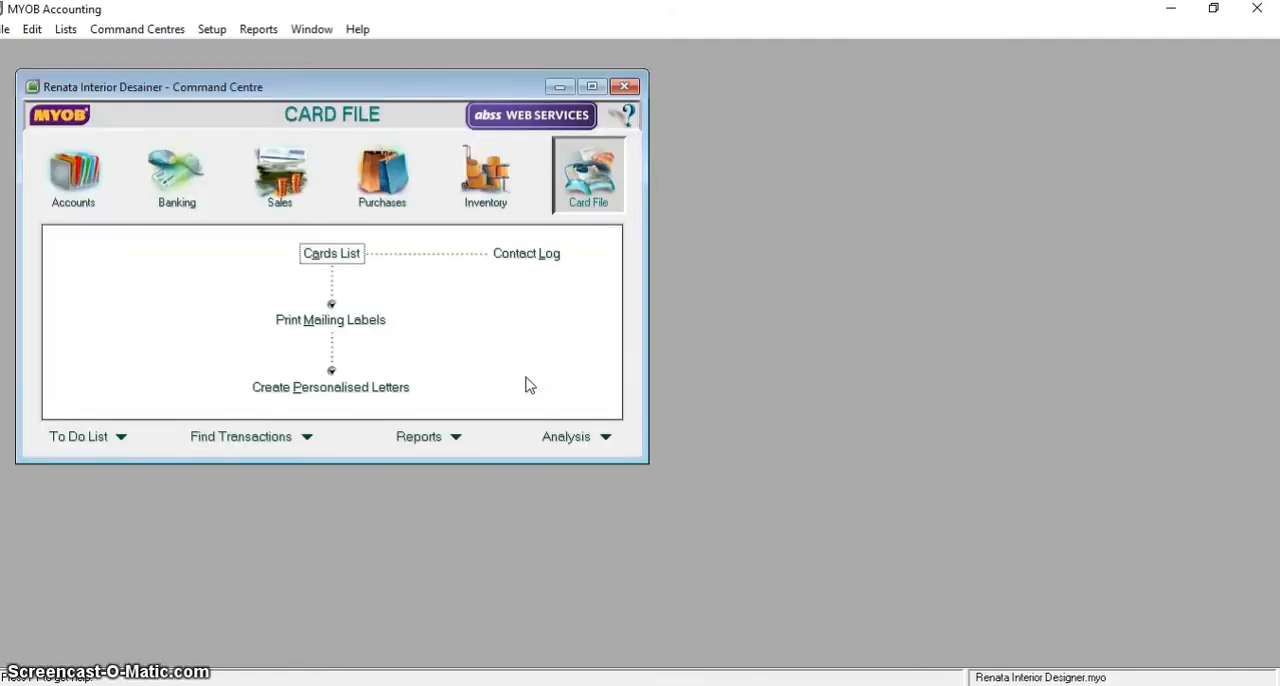
{"action": "left_click", "coordinate": [593, 88]}
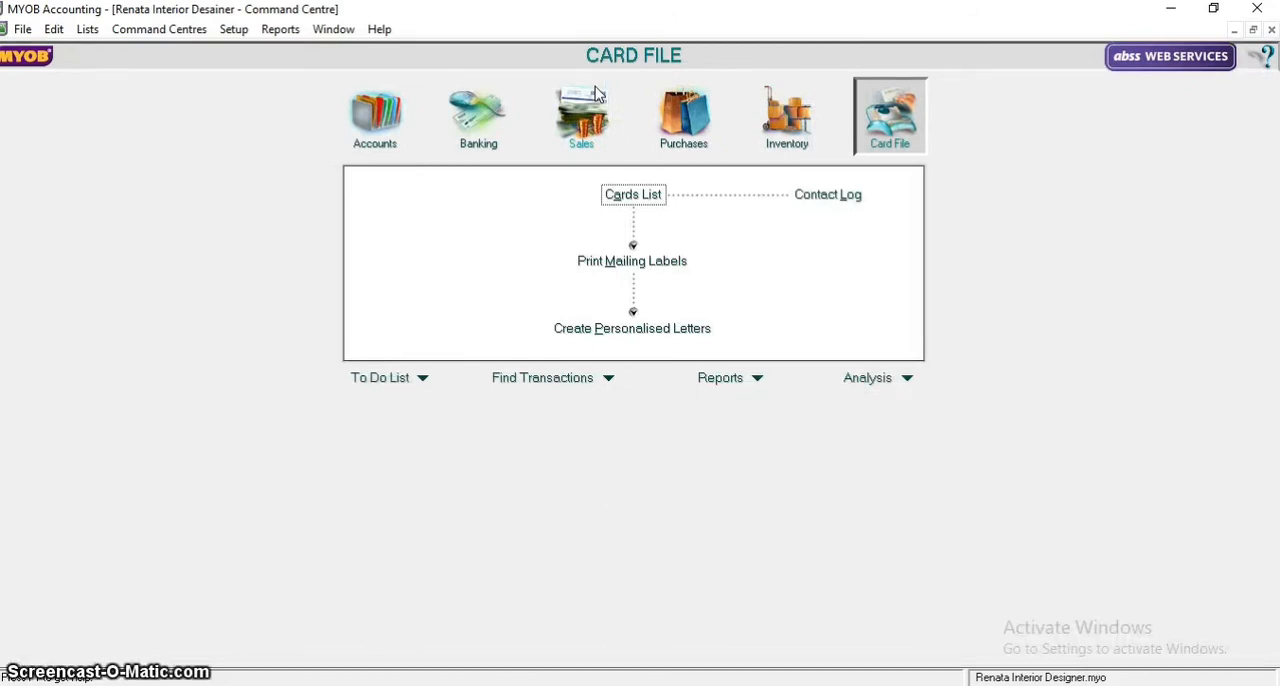
{"action": "left_click", "coordinate": [375, 118]}
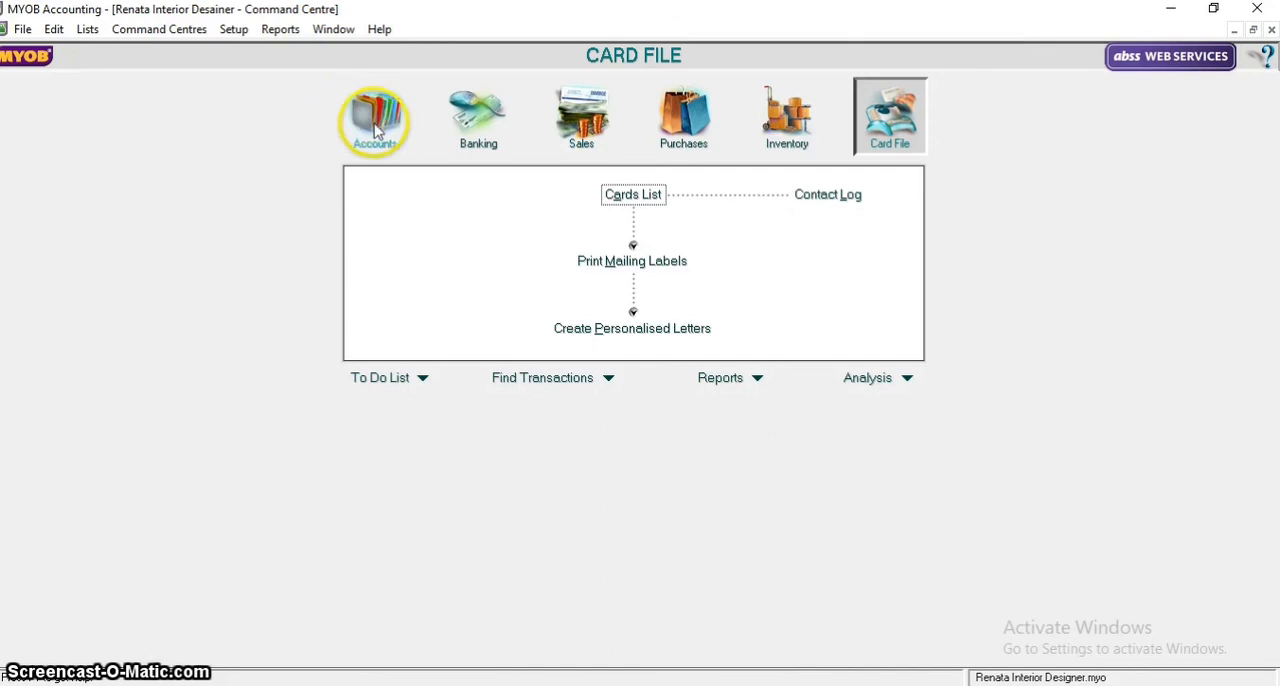